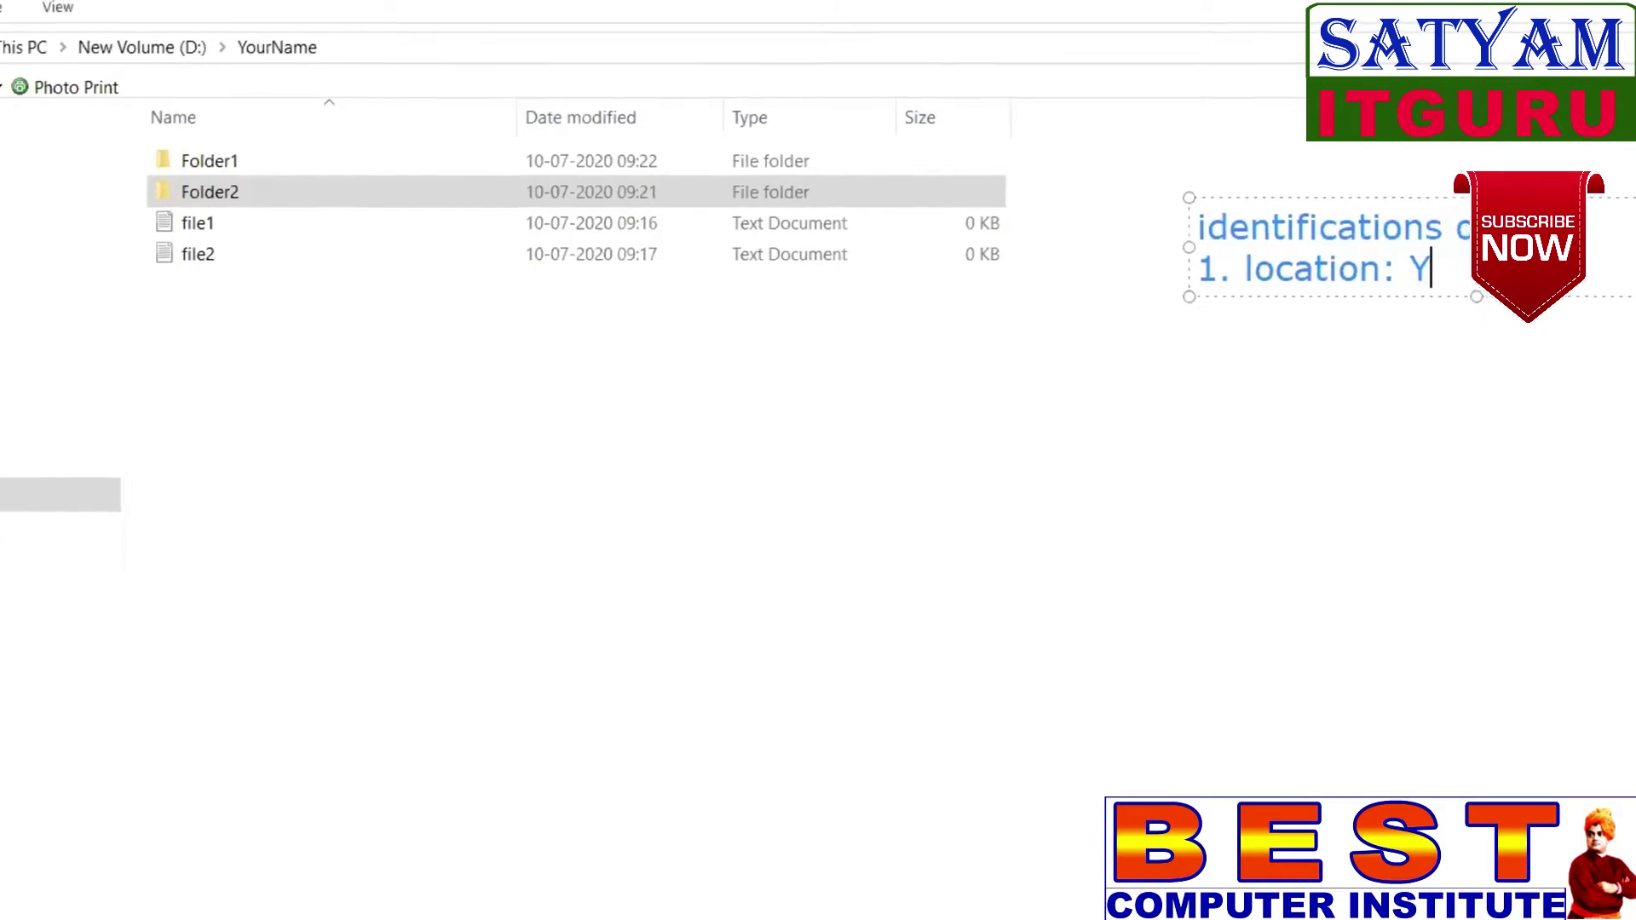
# Step: Insert the drive path "d:\" before YourName in the location line of the identification note
pyautogui.press('Left')
pyautogui.press('Left')
pyautogui.press('Left')
pyautogui.press('Left')
pyautogui.press('Left')
pyautogui.press('Left')
pyautogui.write('d:\\')
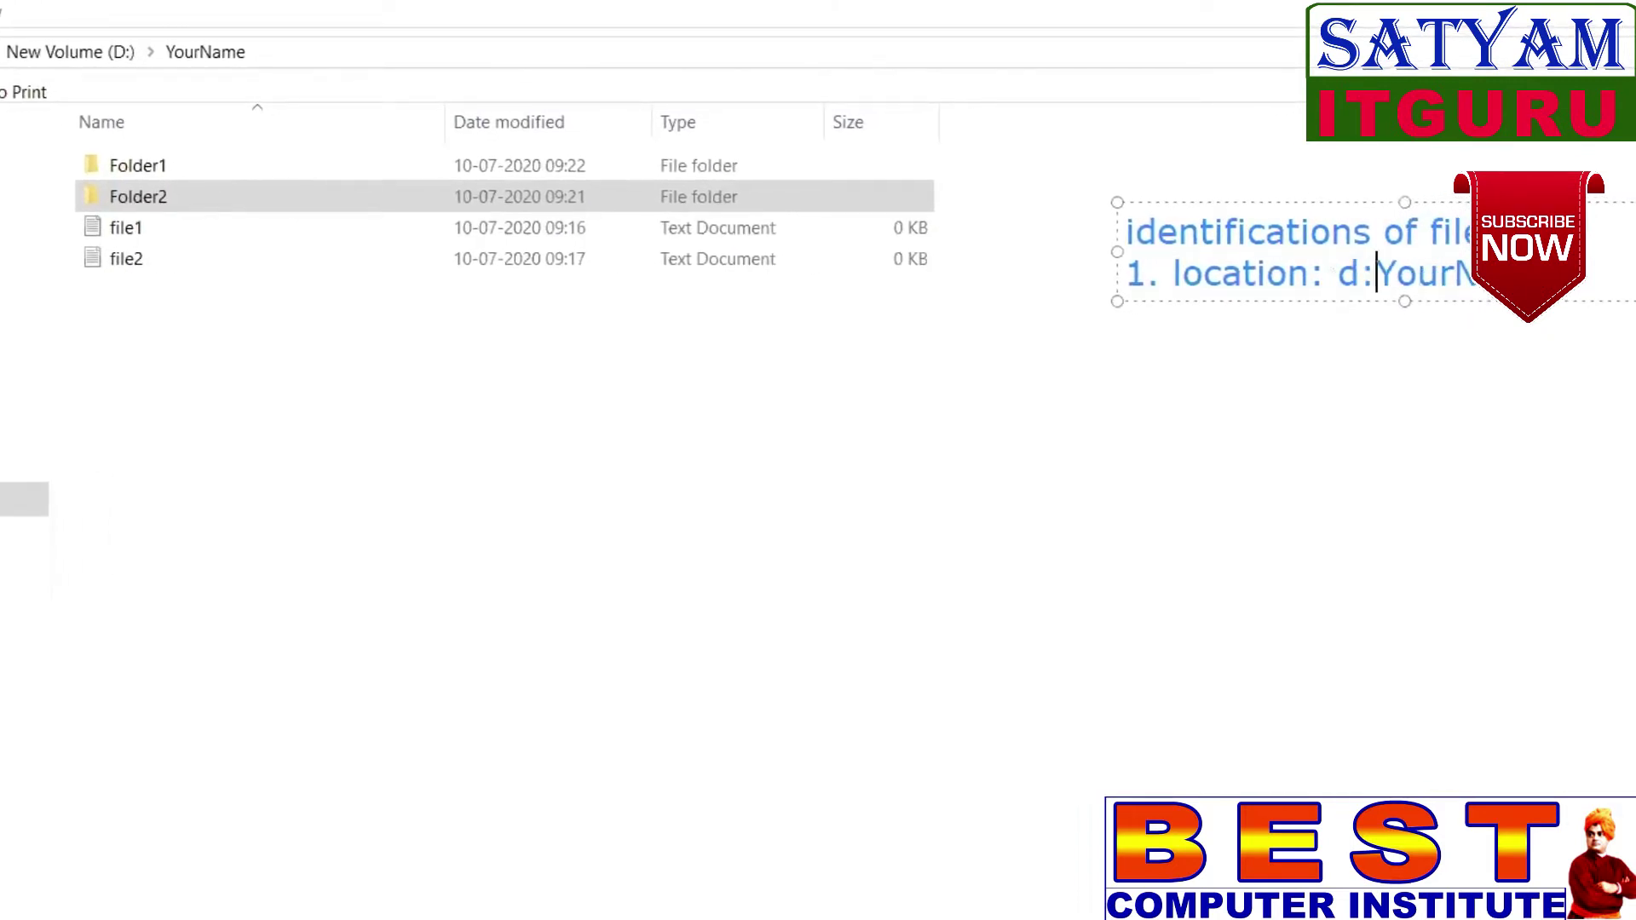
# Step: Add the lines "2. name: file1" and "3. format: txt" below the location line of the note
pyautogui.press('End')
pyautogui.press('Return')
pyautogui.write('2.')
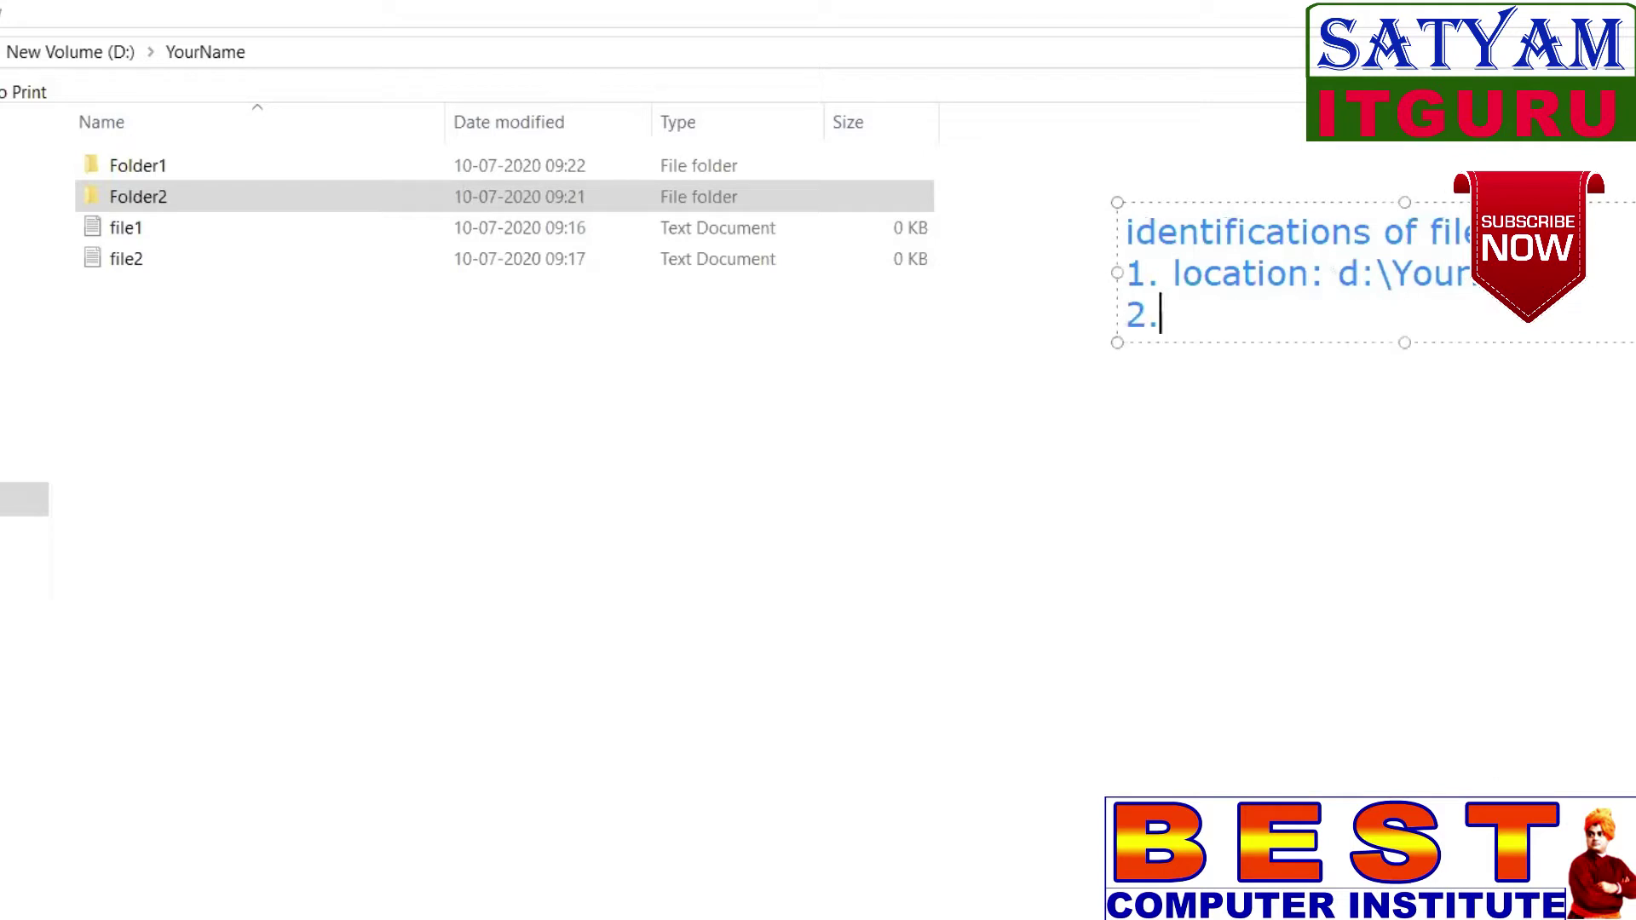
pyautogui.write(' name: file1')
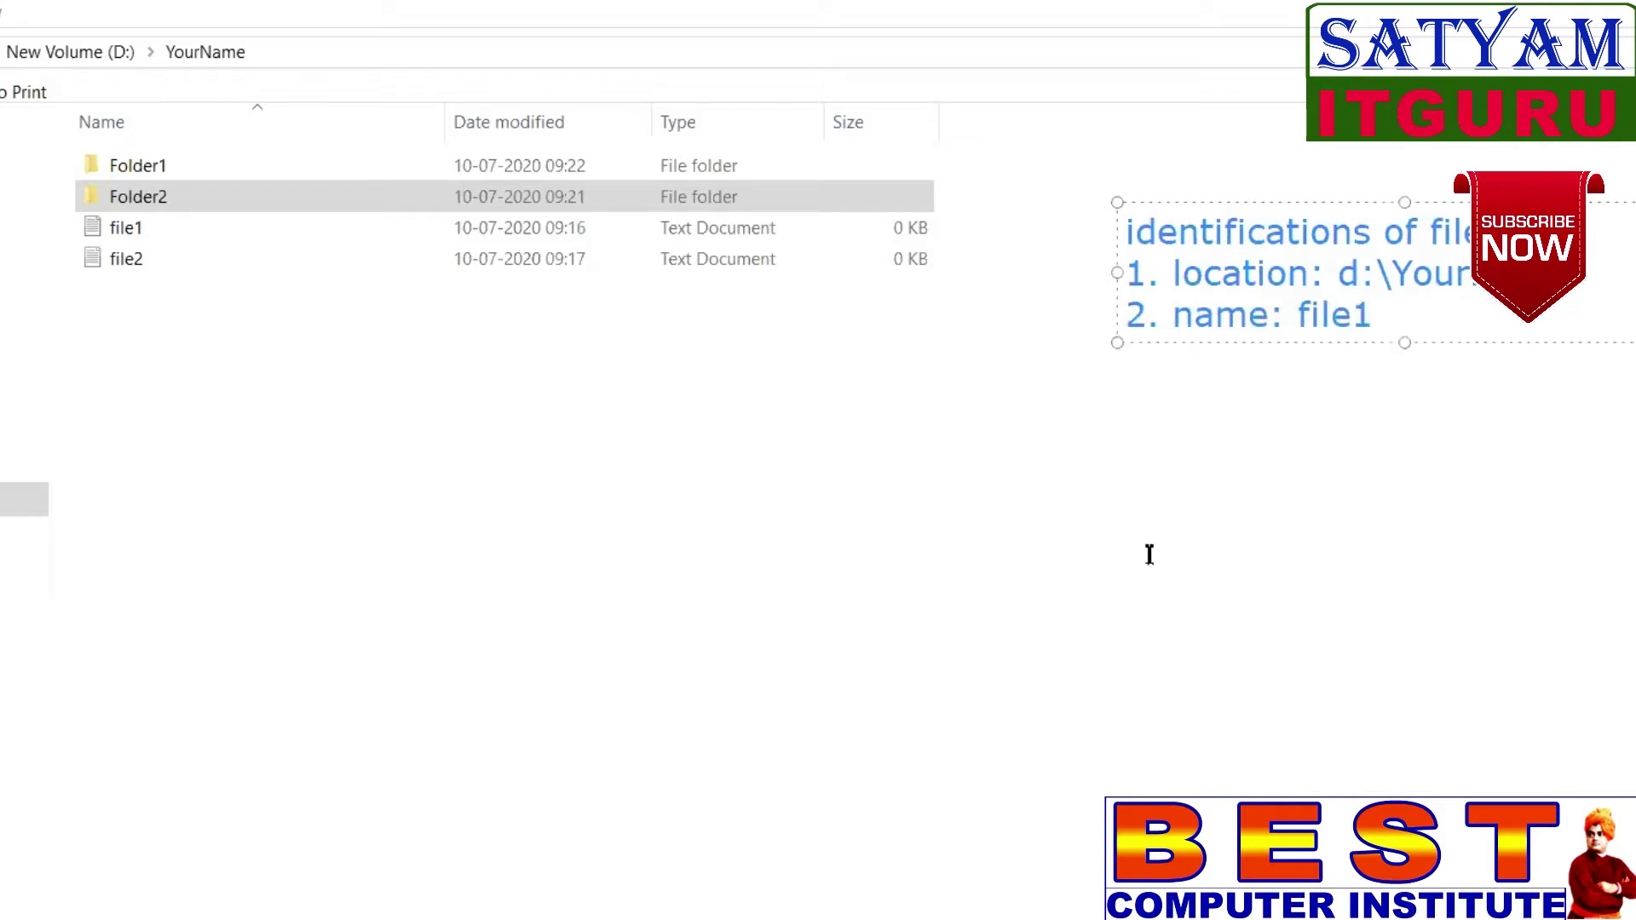
pyautogui.press('Return')
pyautogui.write('3. format: txt')
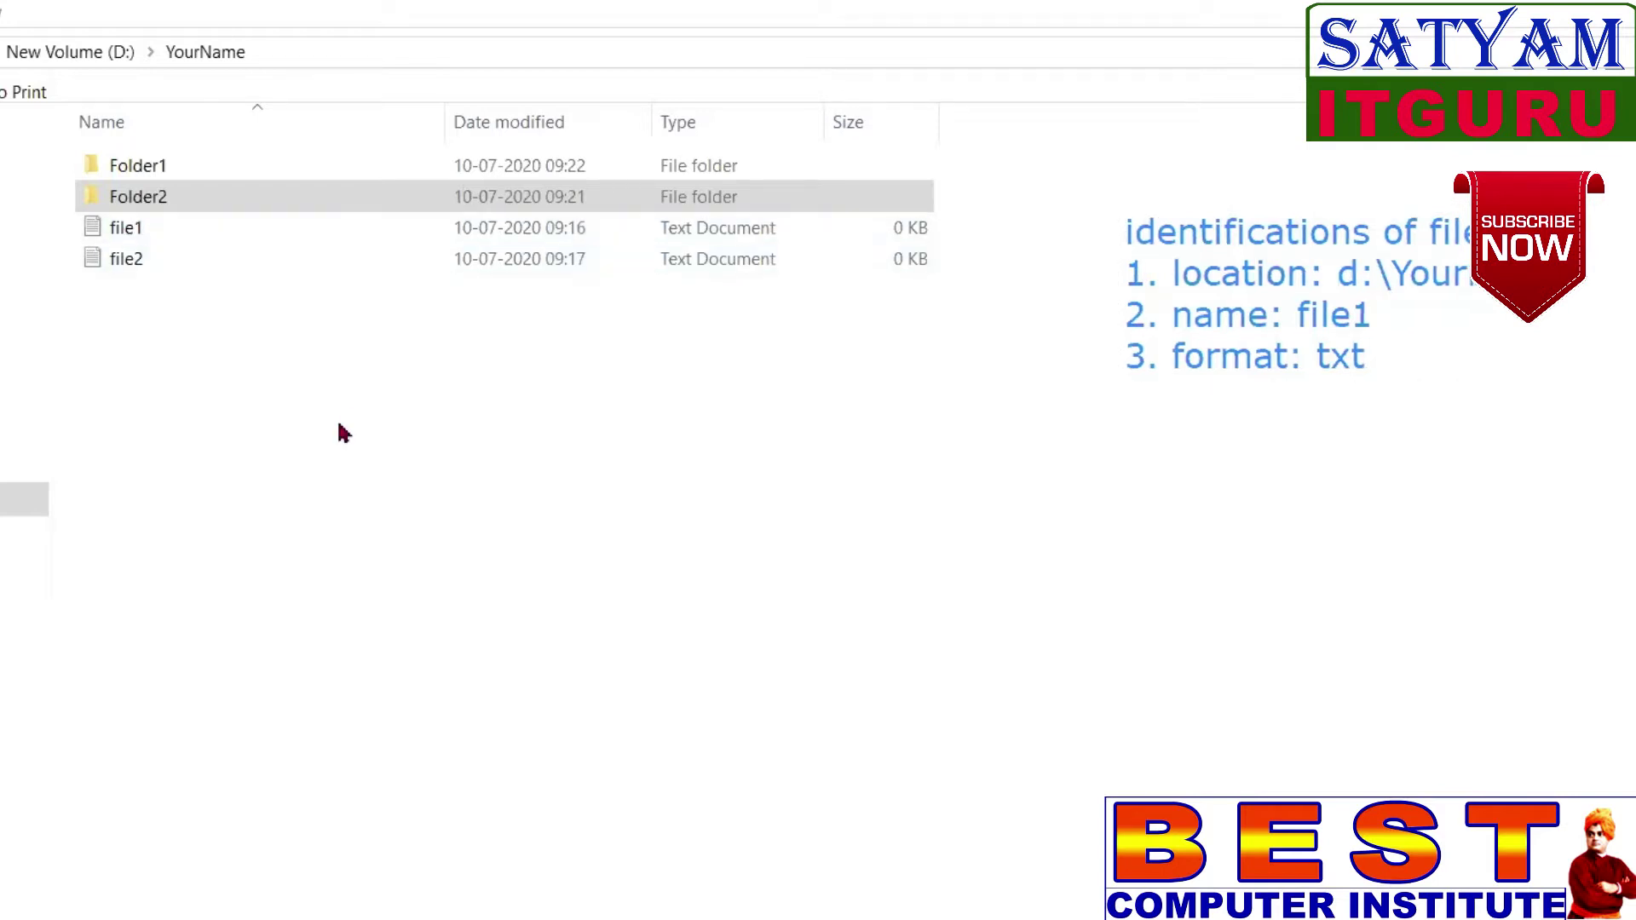
# Step: Try to create another text document named file1 in the YourName folder, declining the suggested alternative name
pyautogui.rightClick(270, 403)
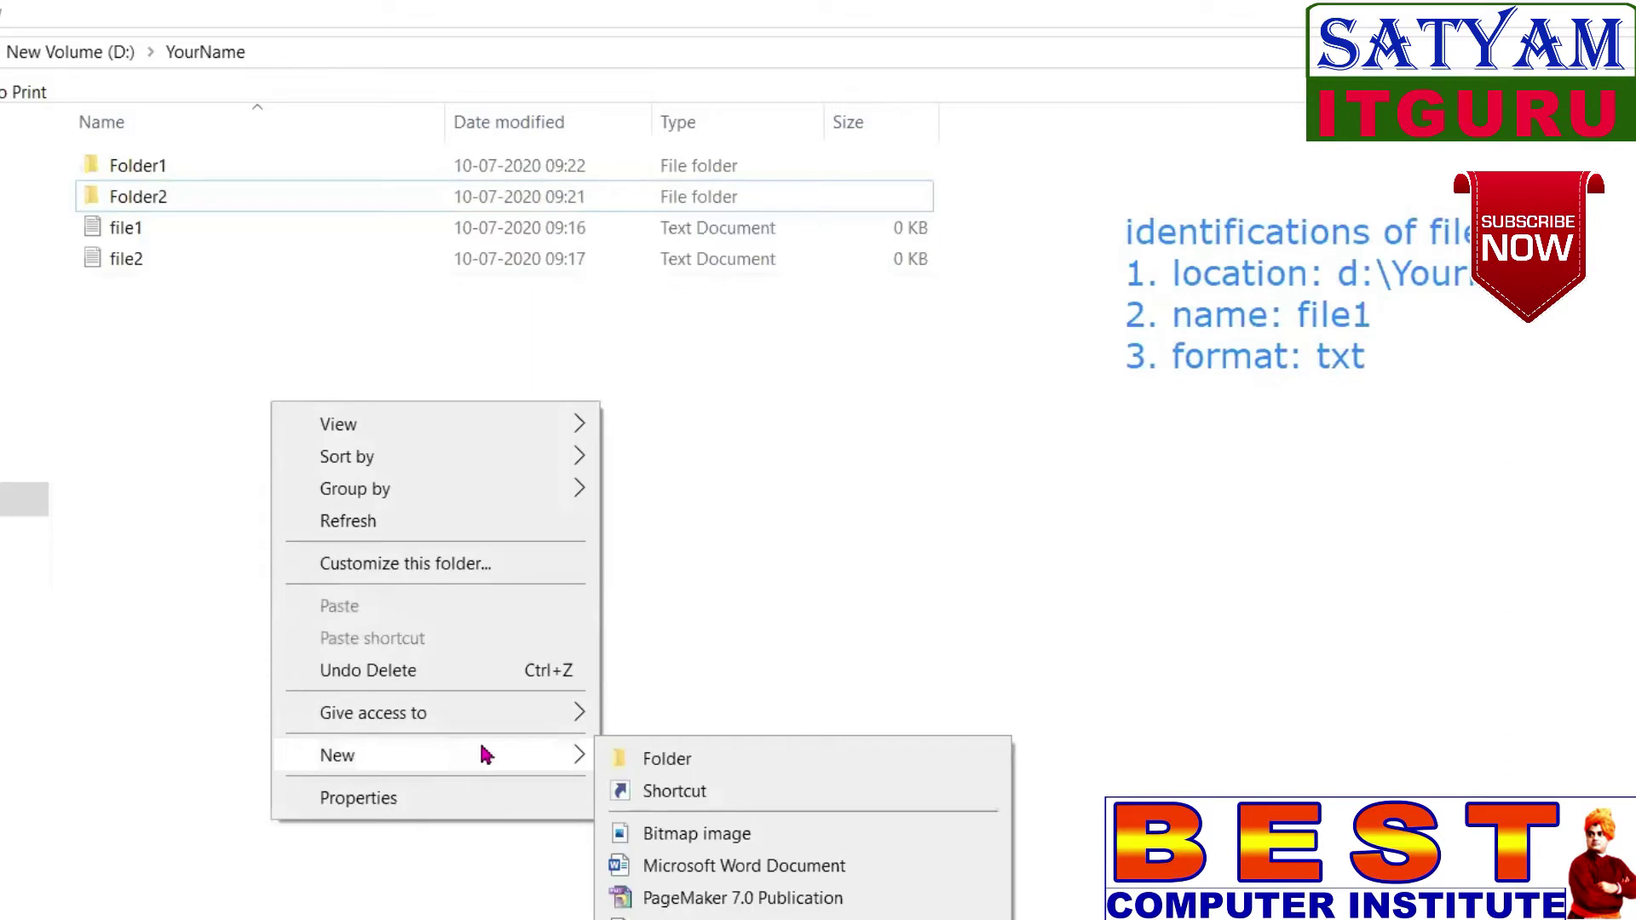
pyautogui.moveTo(581, 755)
pyautogui.click(742, 917)
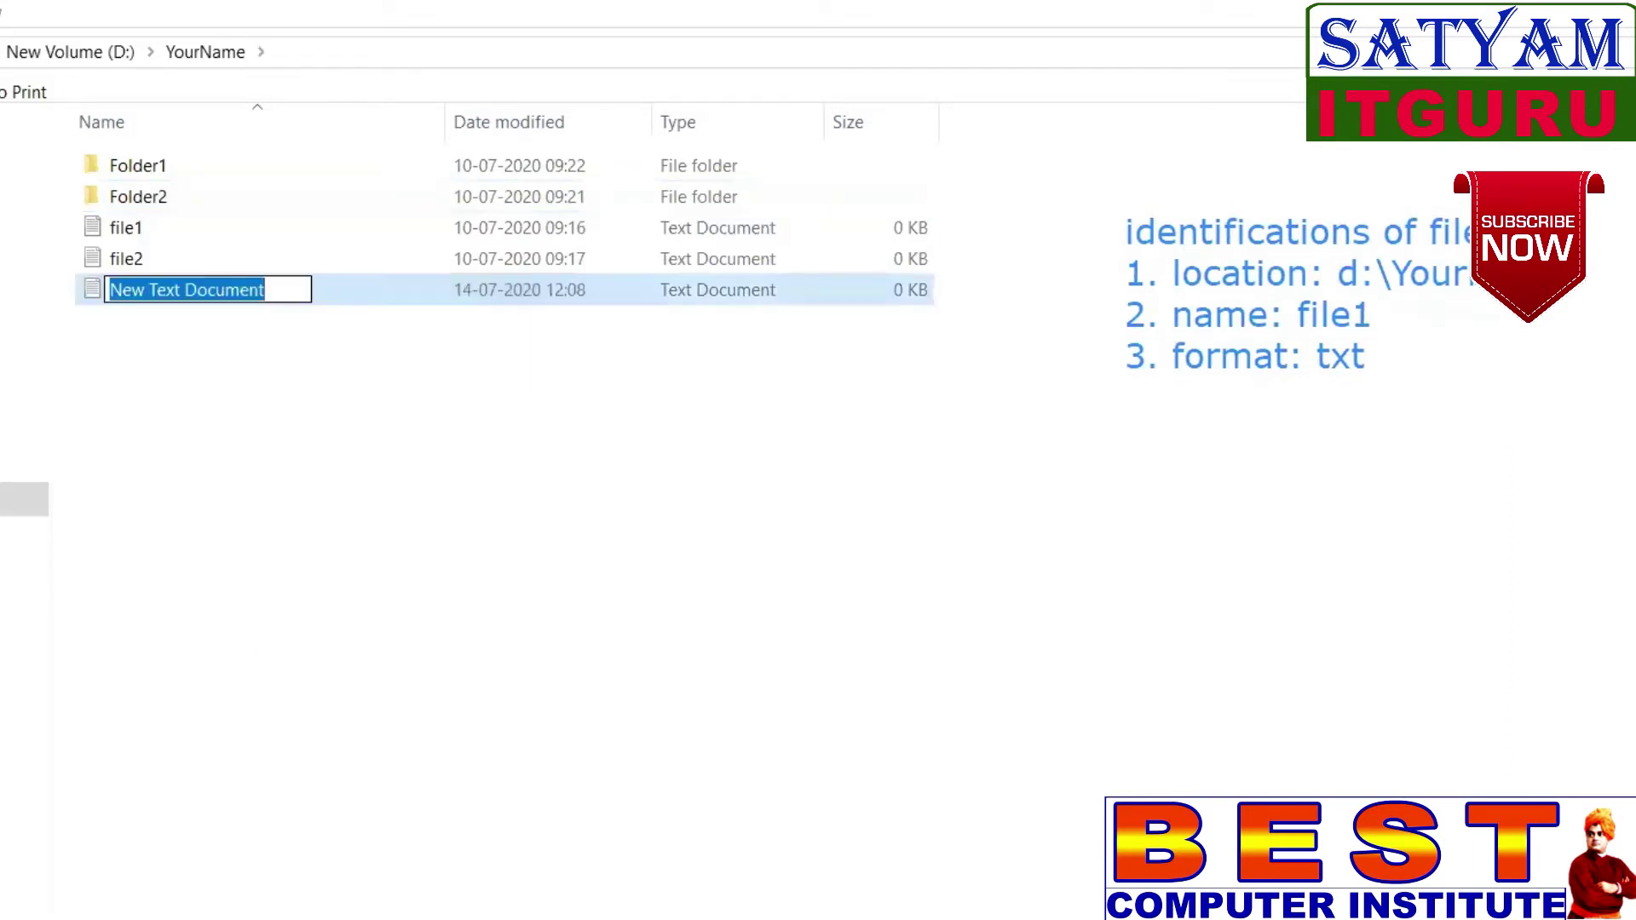
pyautogui.write('file1')
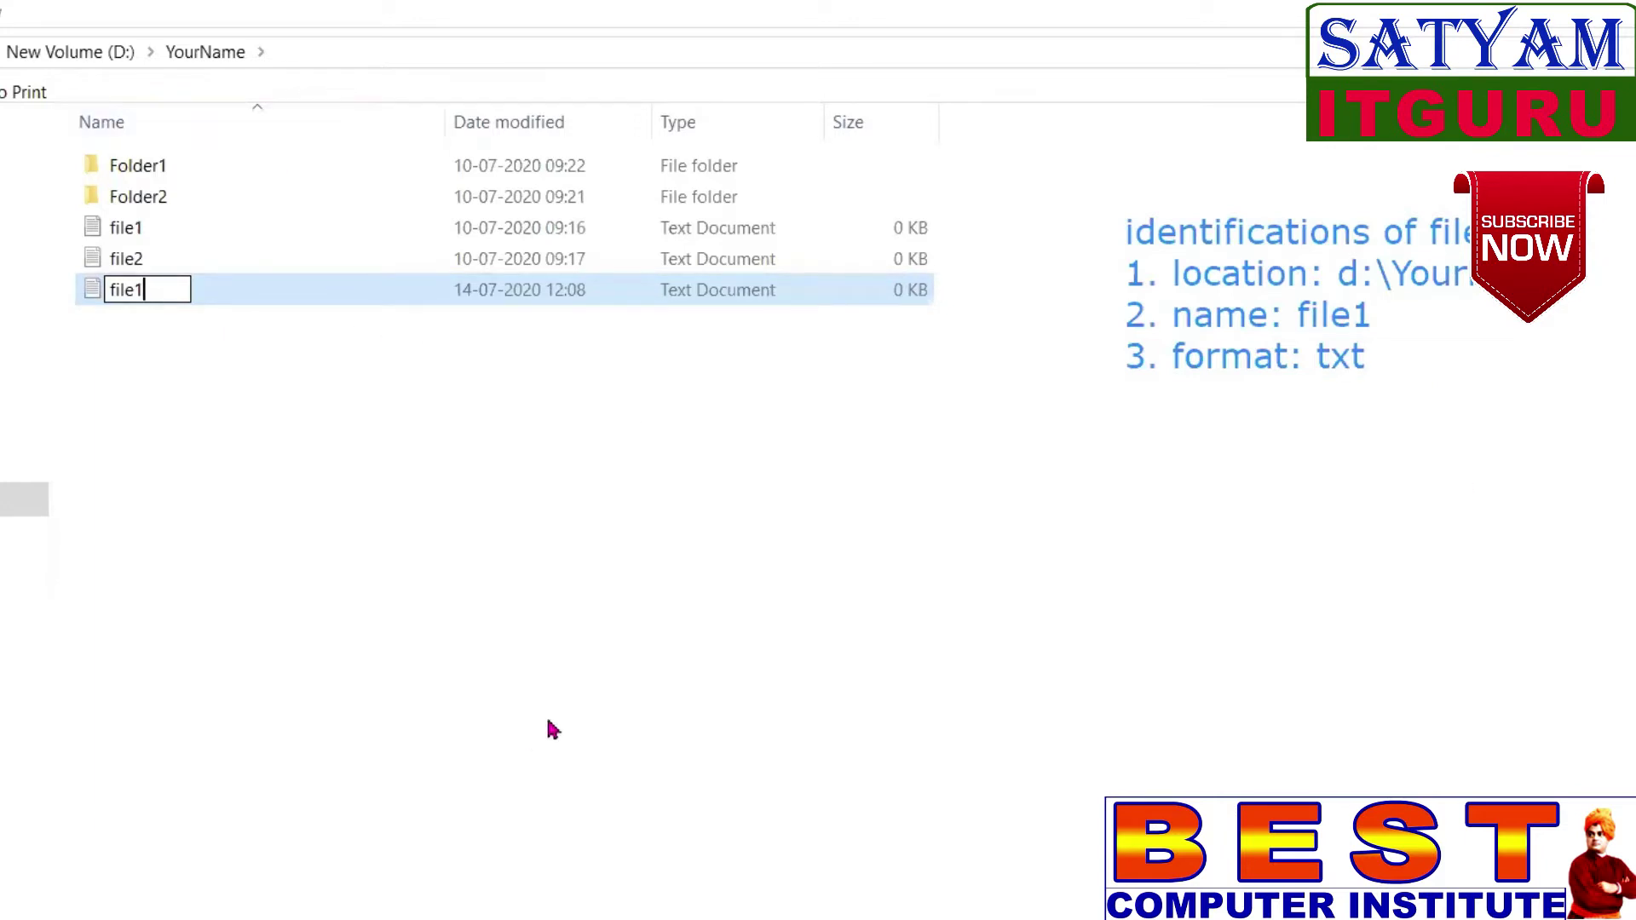
pyautogui.press('Return')
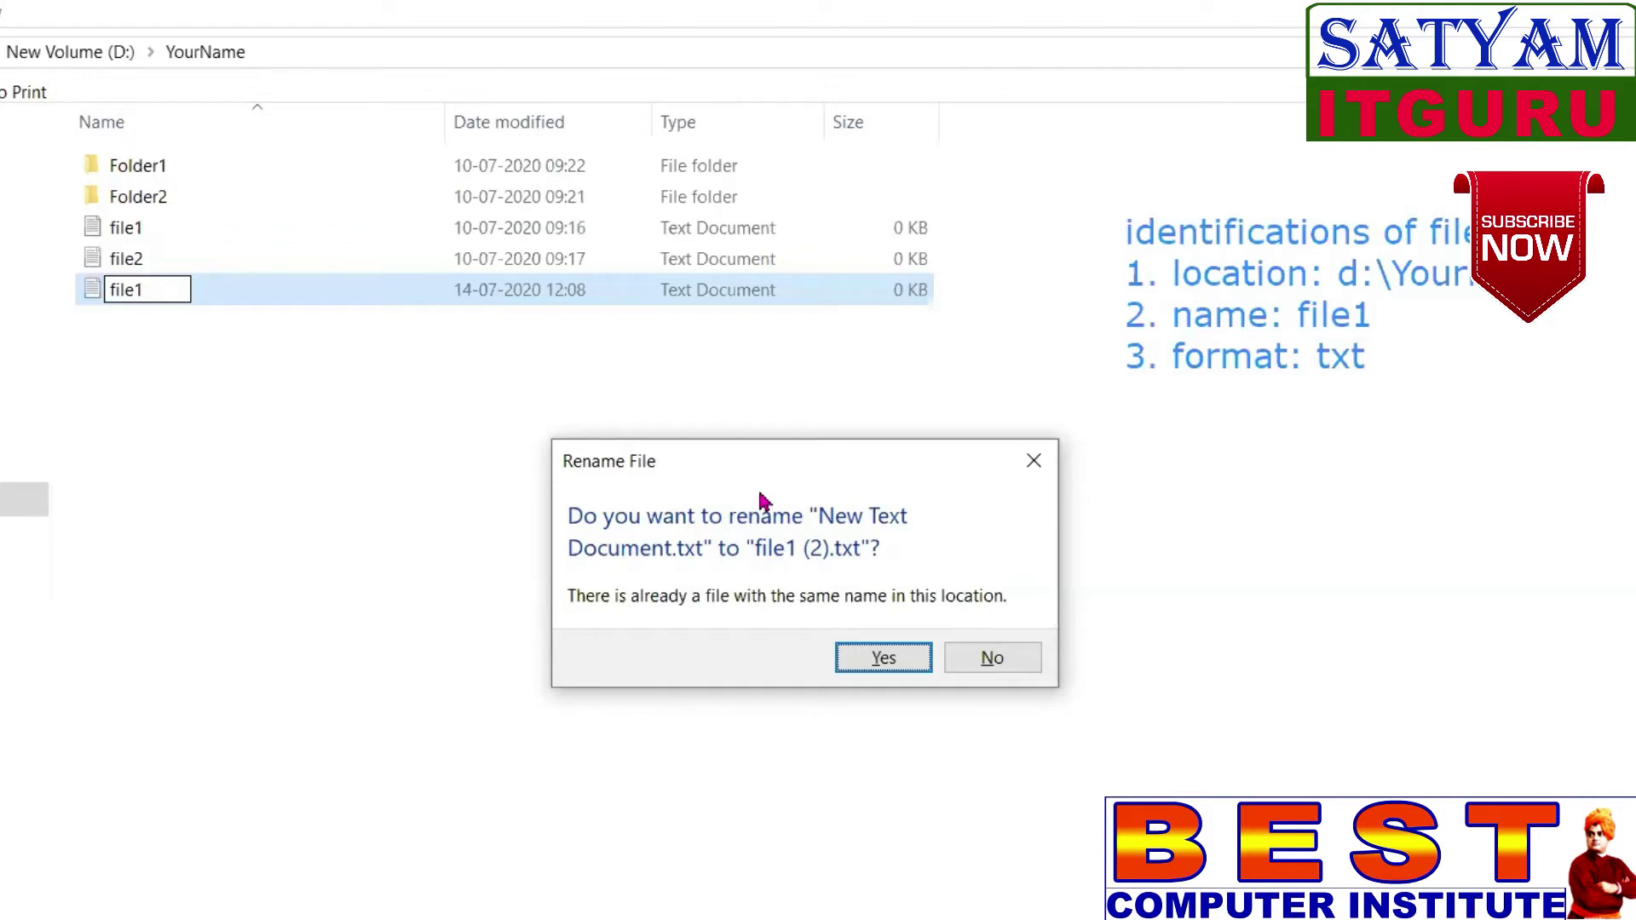
pyautogui.click(1005, 662)
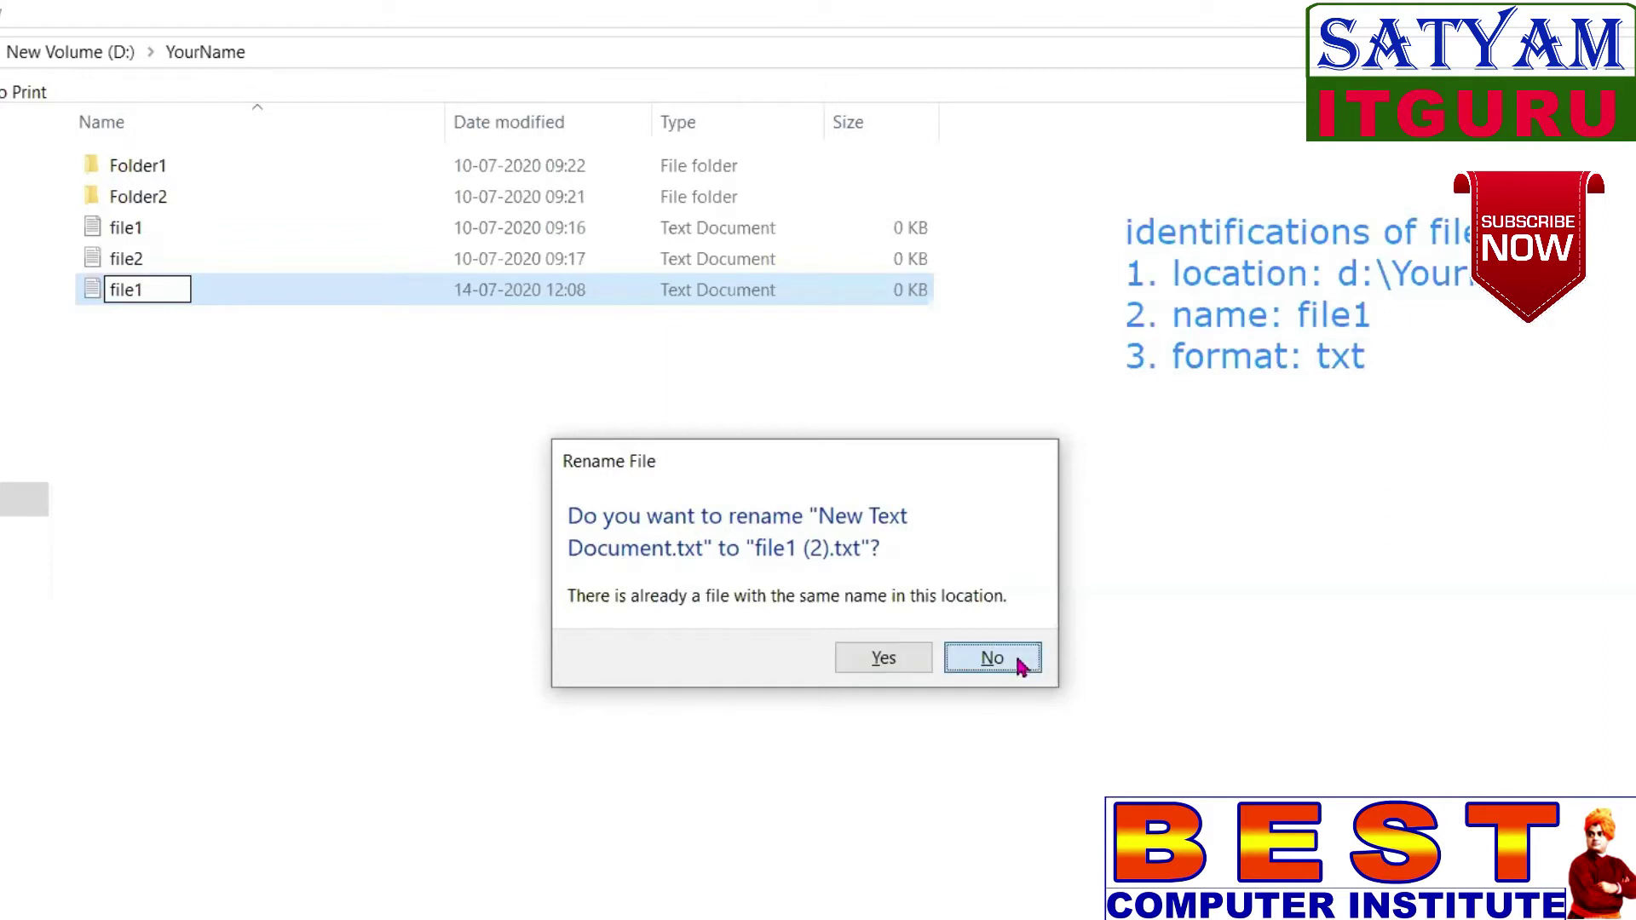
# Step: Delete the new text document from the YourName folder to the Recycle Bin
pyautogui.rightClick(218, 300)
pyautogui.press('Delete')
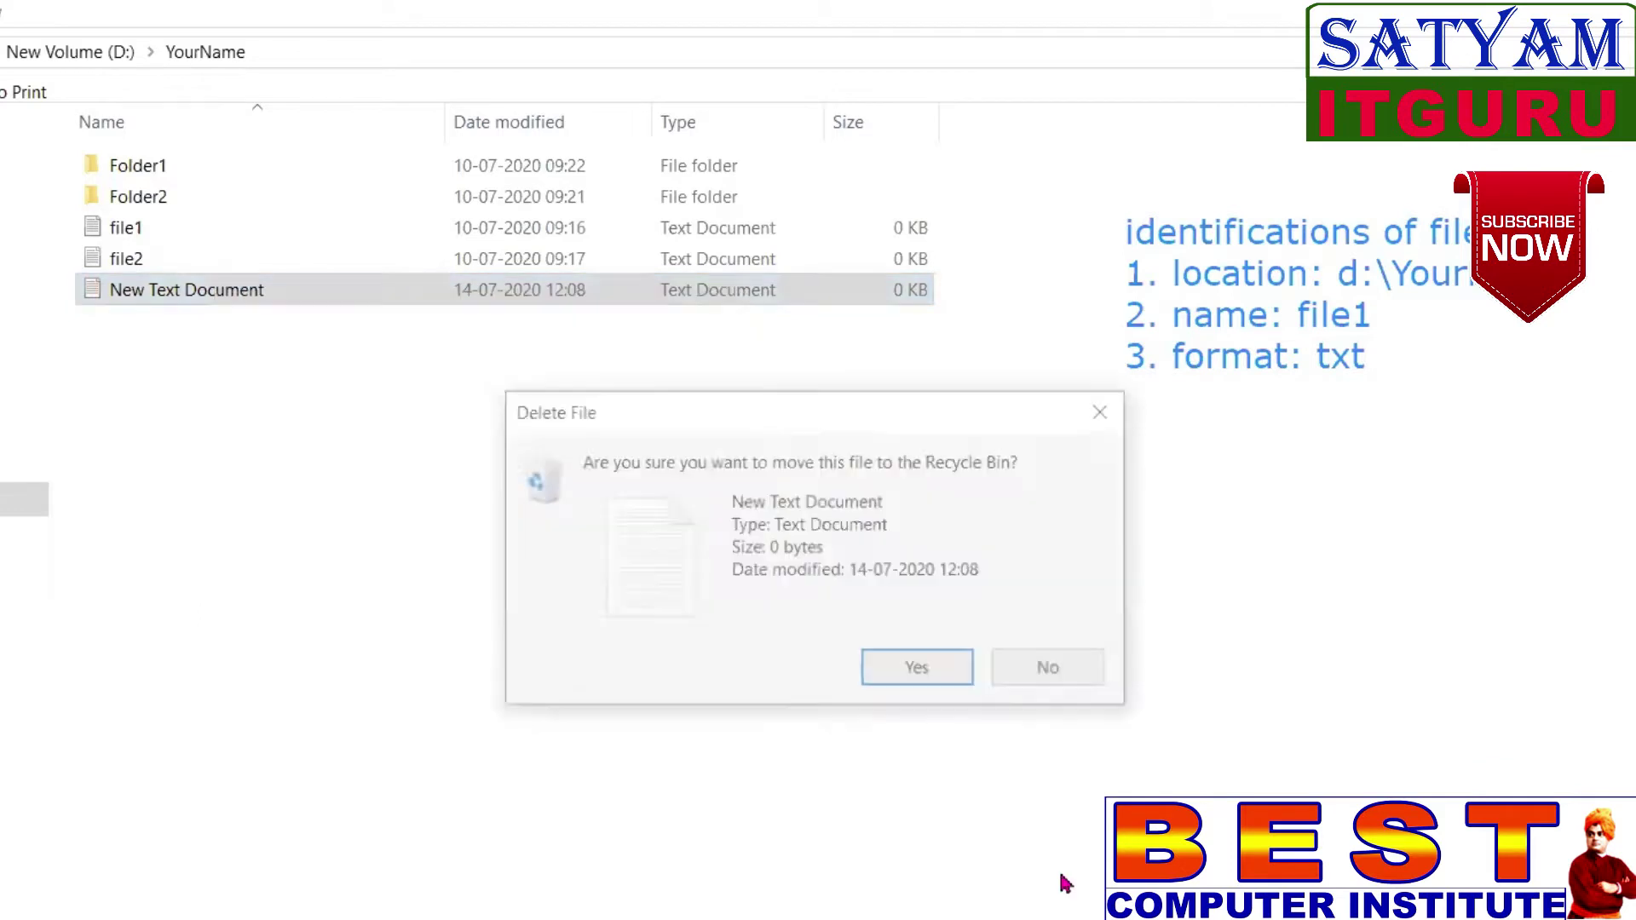
pyautogui.click(953, 672)
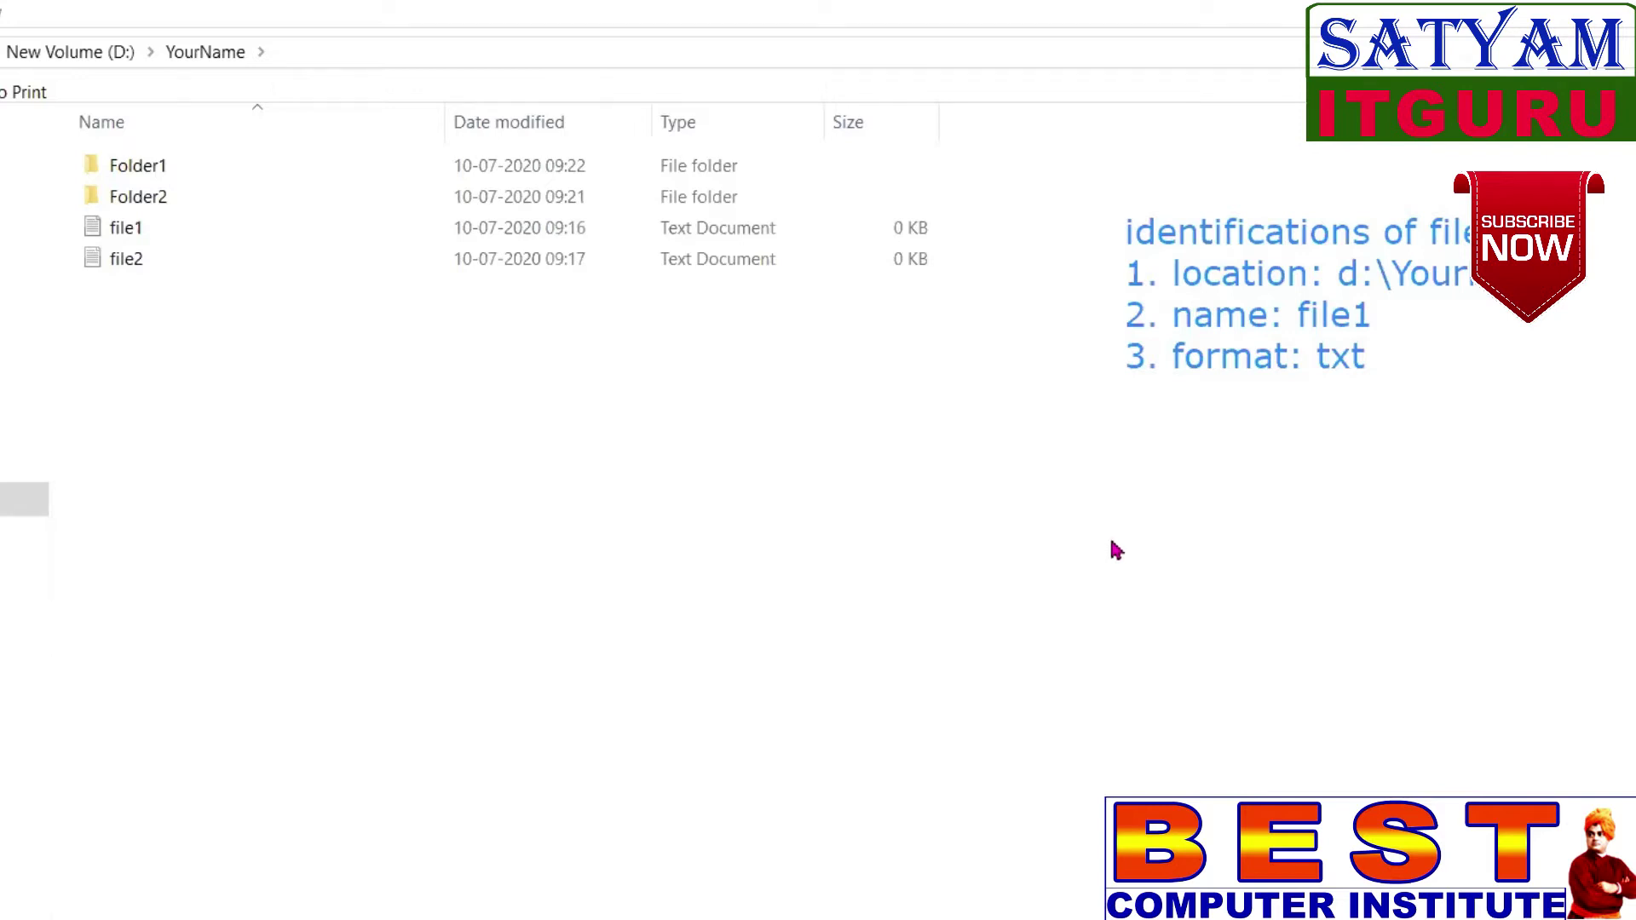
# Step: Create a new Microsoft Word document named file1 in the YourName folder
pyautogui.rightClick(369, 376)
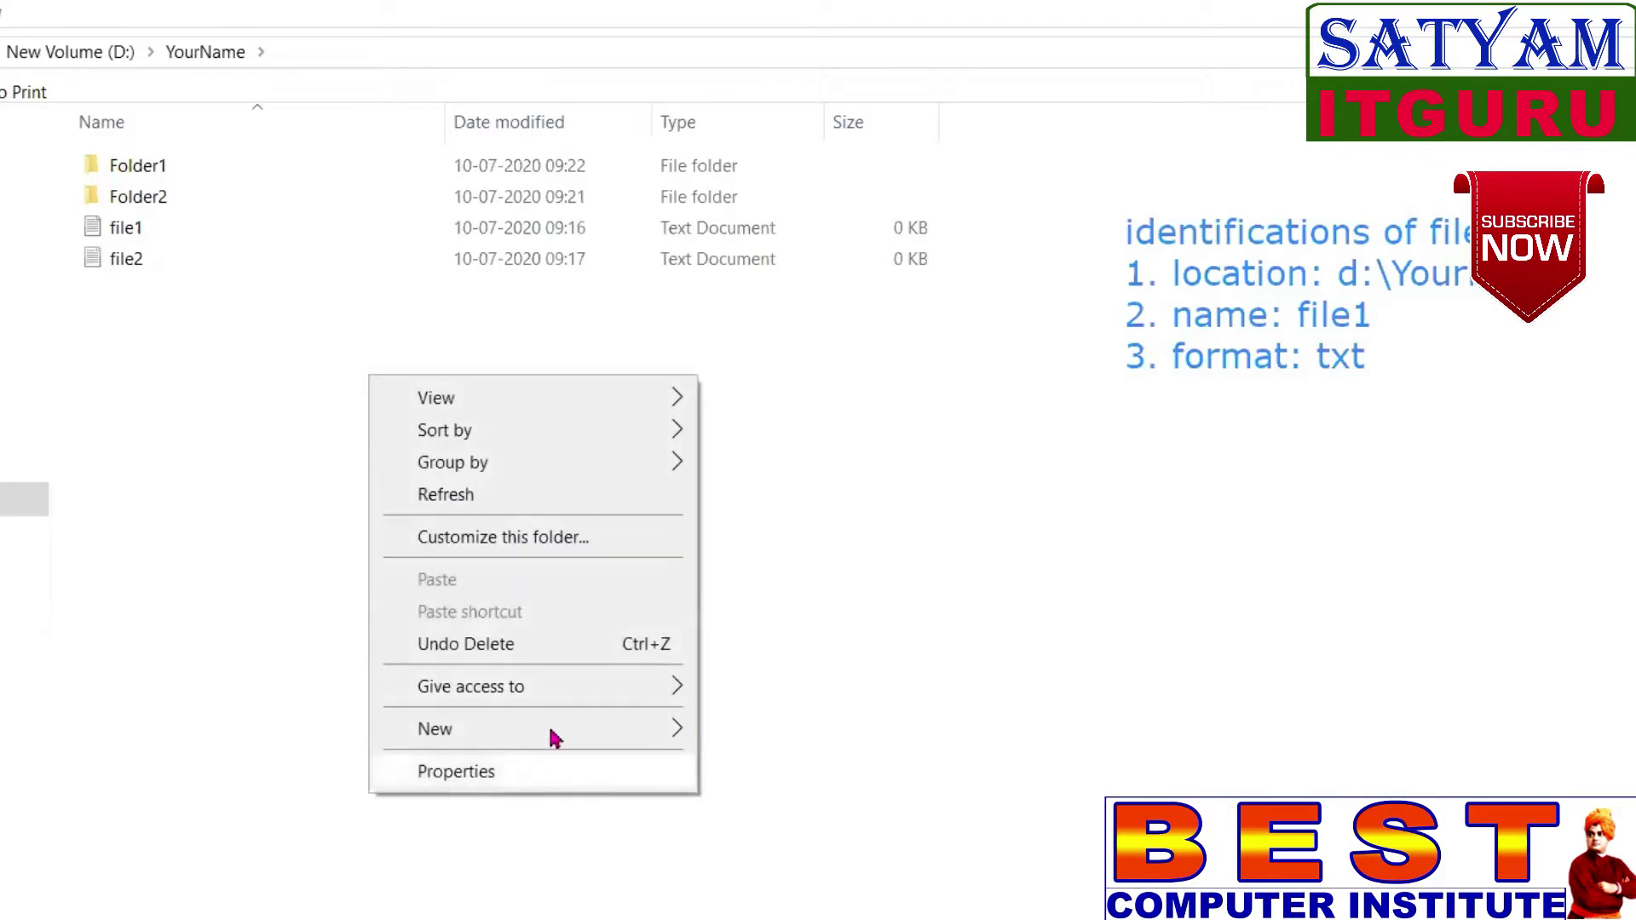
pyautogui.moveTo(552, 737)
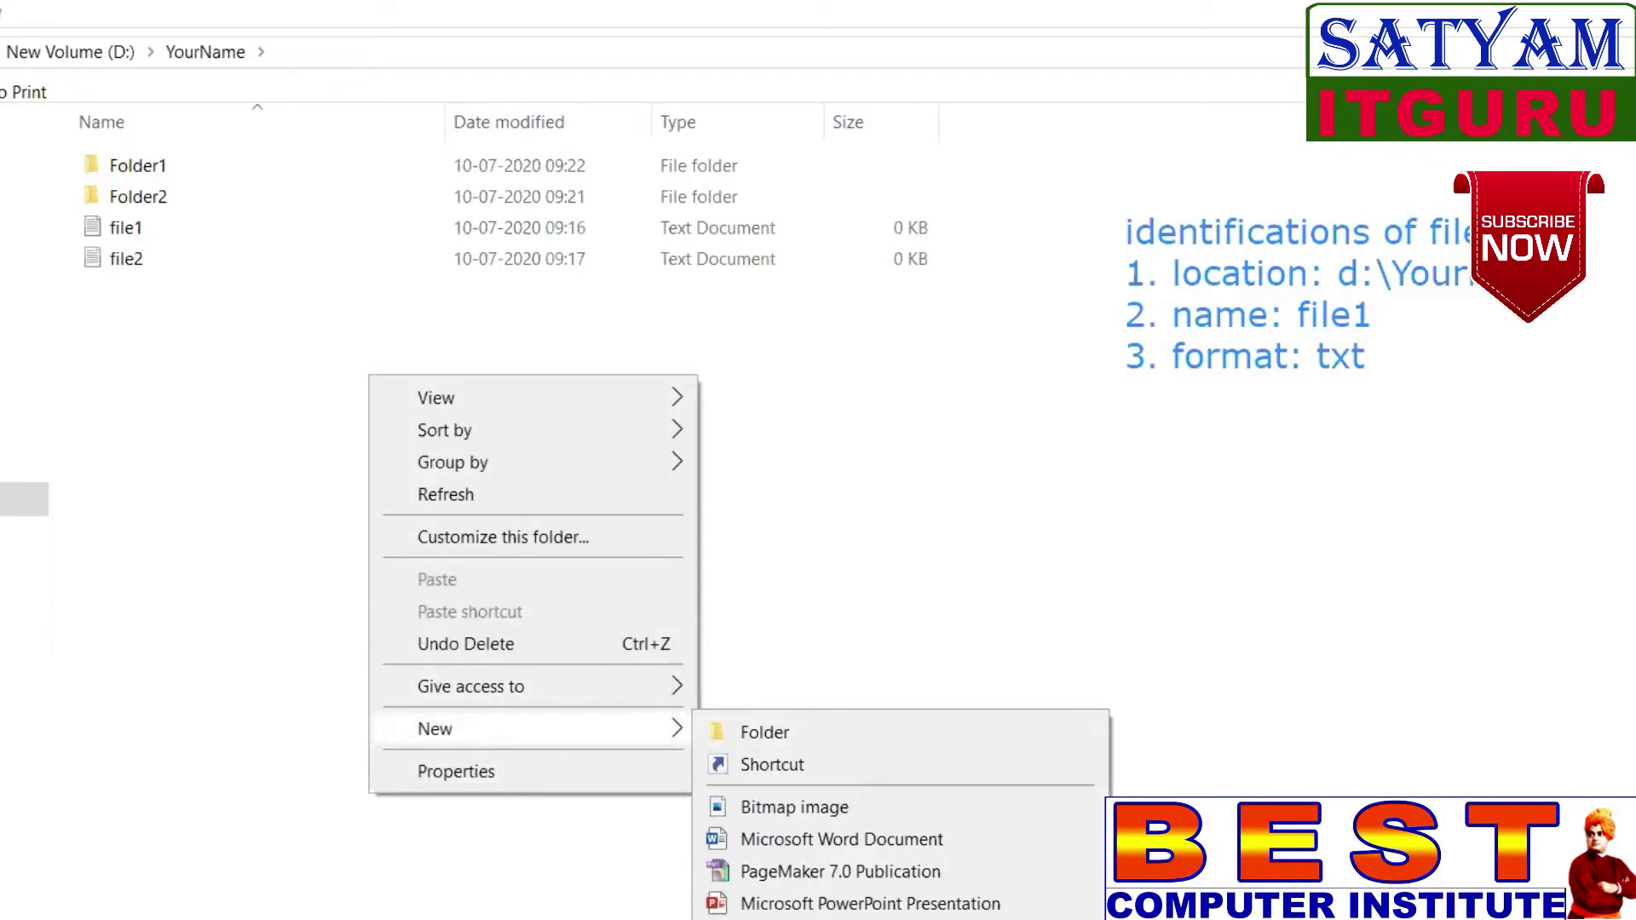
pyautogui.click(882, 841)
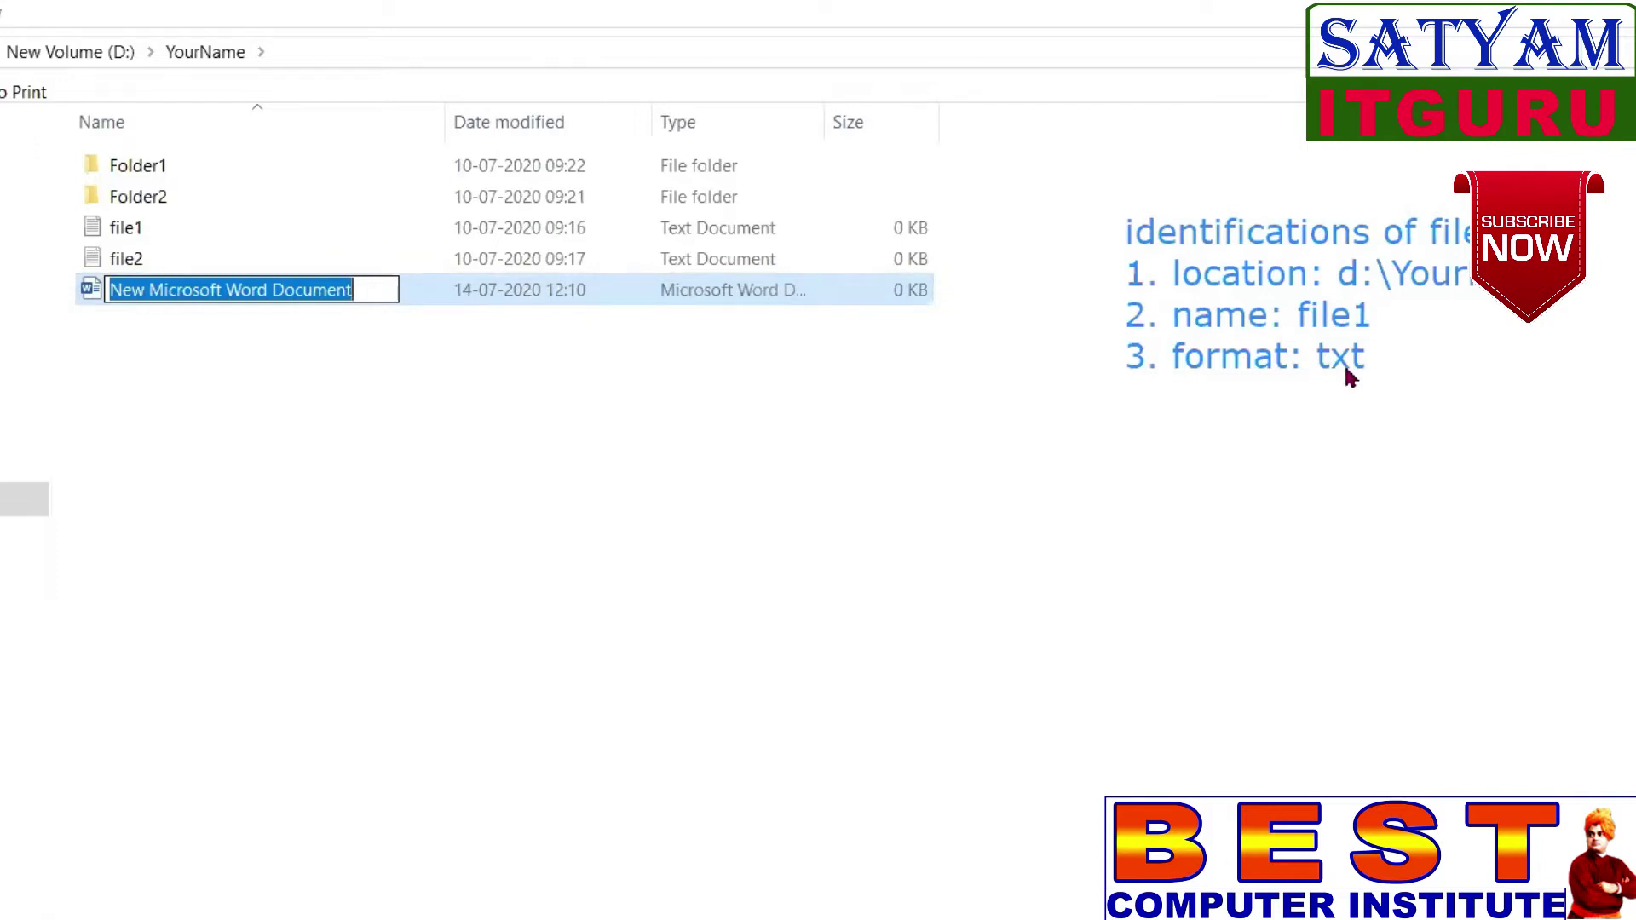
pyautogui.write('file1')
pyautogui.press('Return')
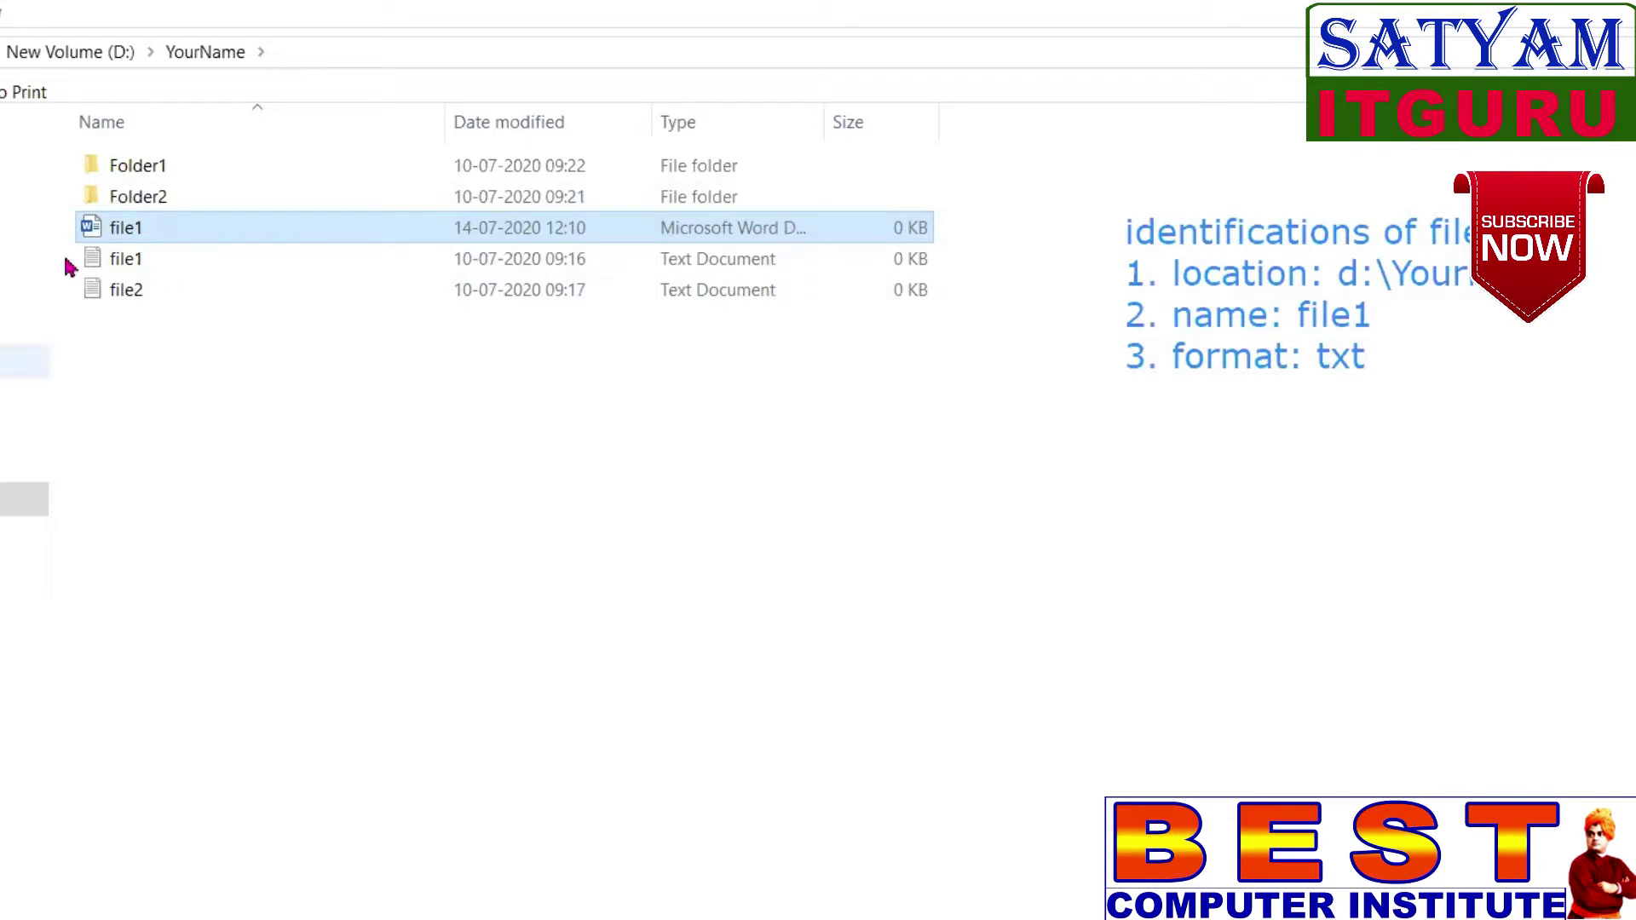
# Step: Examine the file type in the properties of the file1 text document, then close them
pyautogui.rightClick(149, 261)
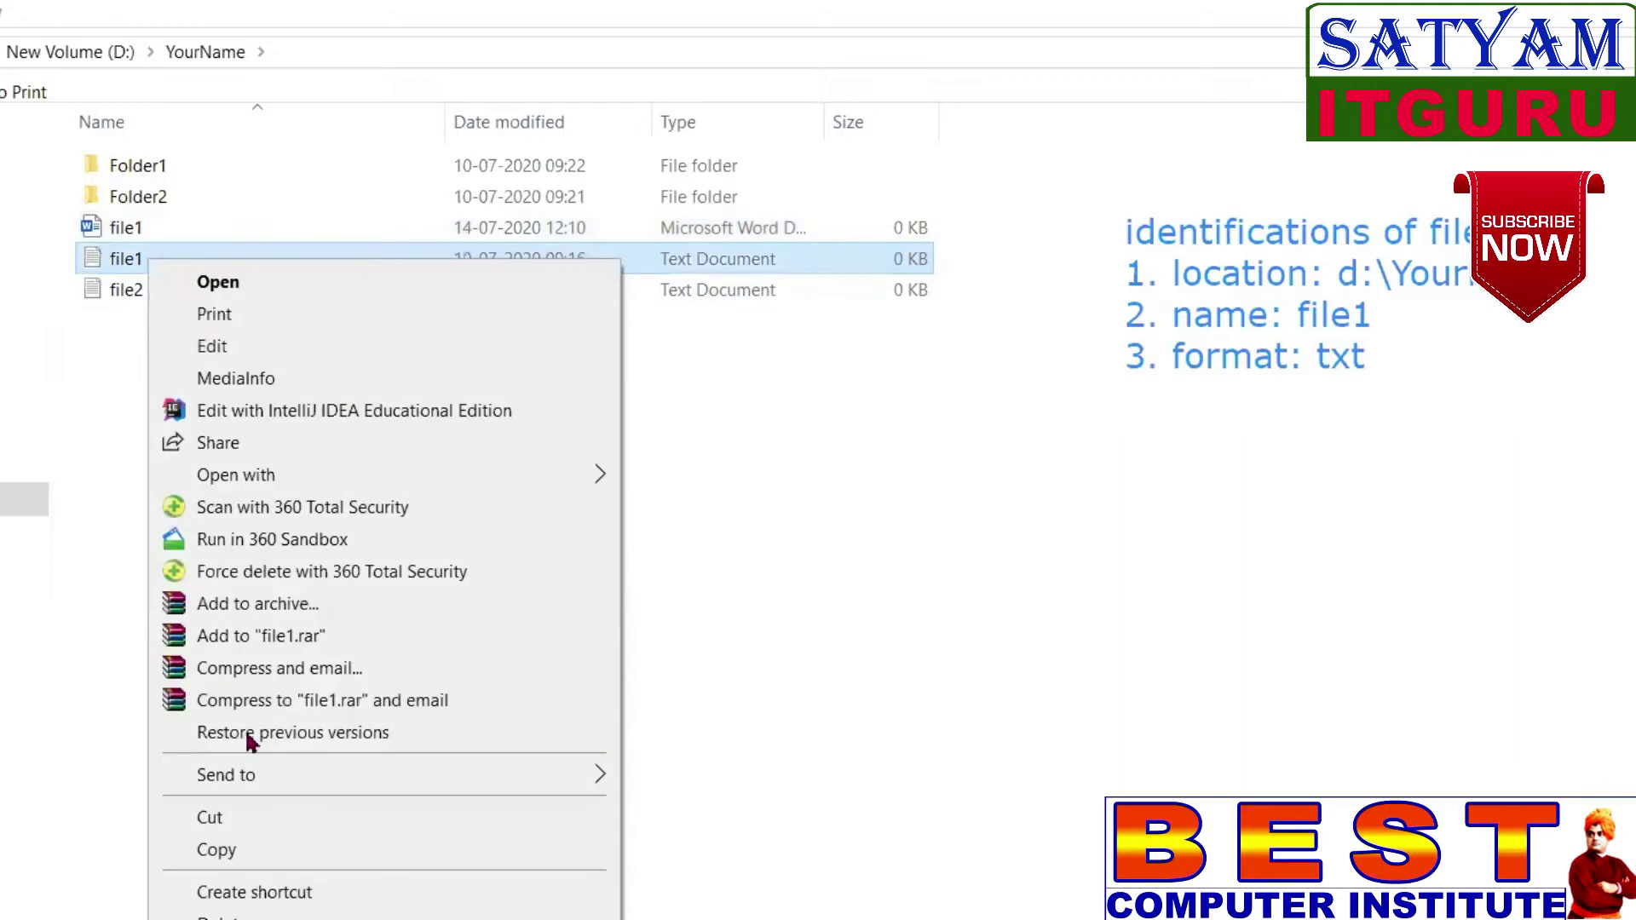
pyautogui.press('r')
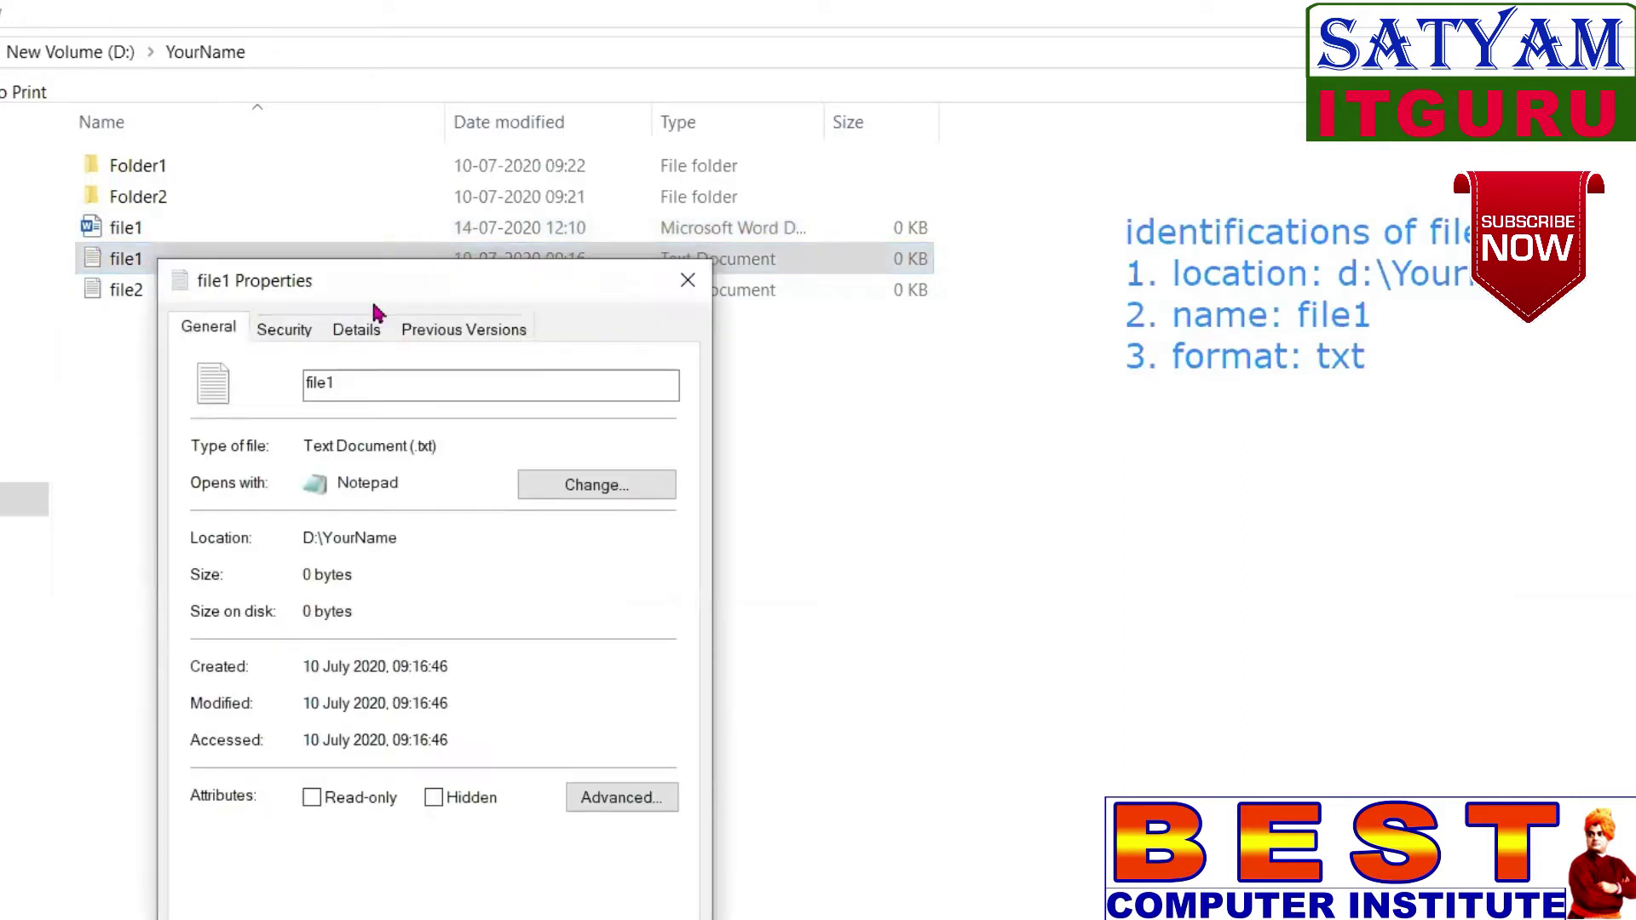
pyautogui.moveTo(398, 303); pyautogui.dragTo(877, 321)
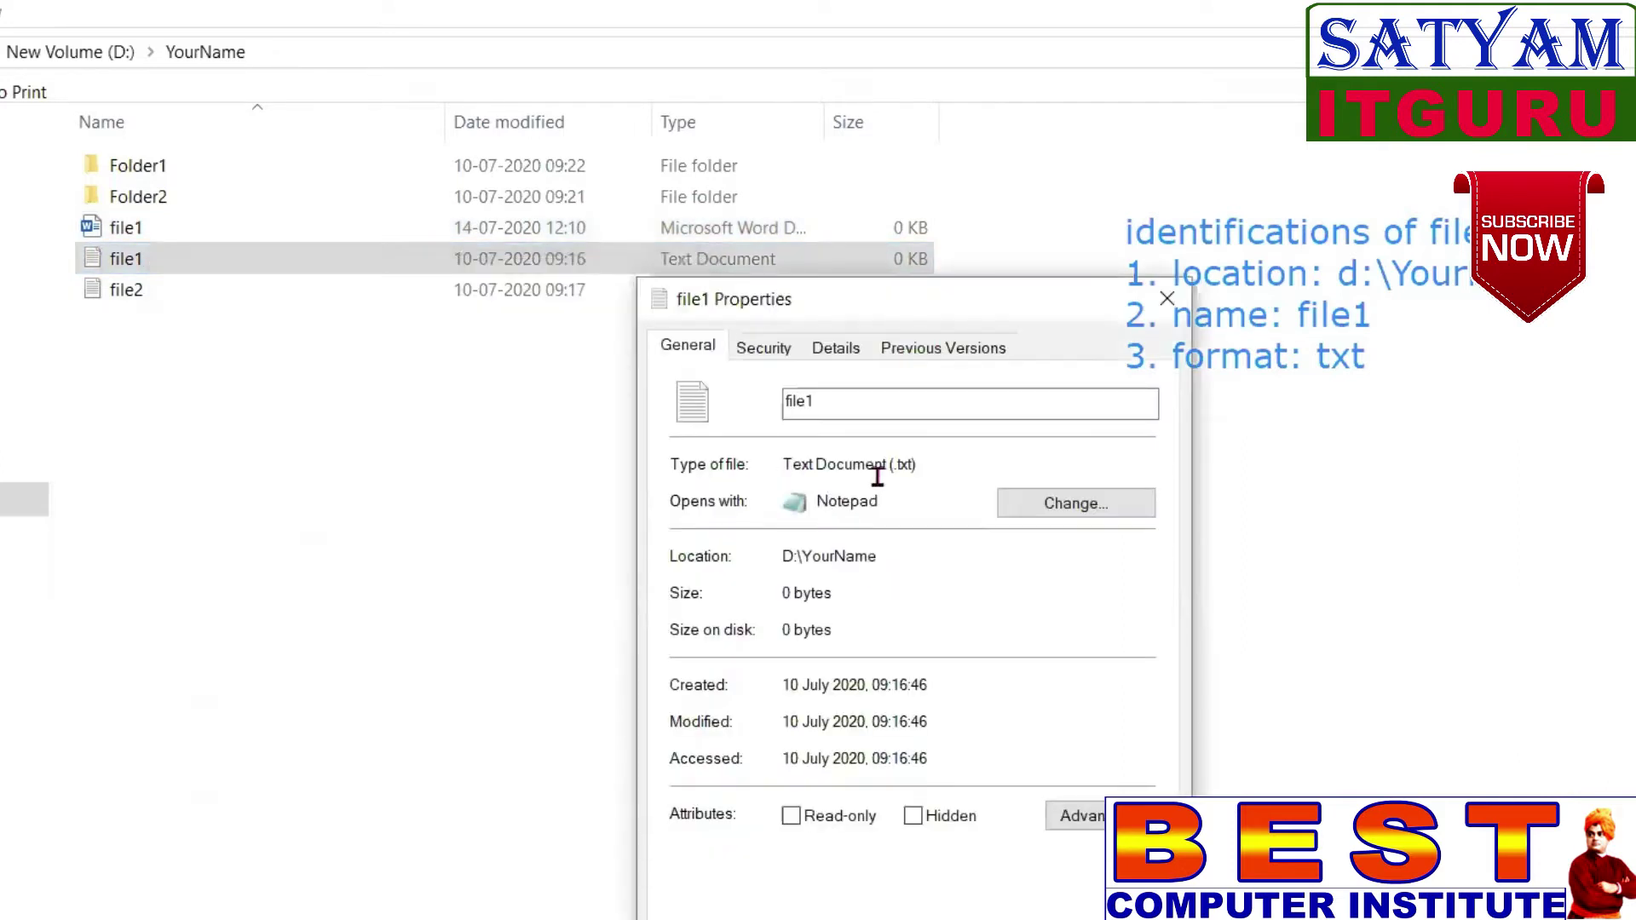
pyautogui.moveTo(922, 464); pyautogui.dragTo(888, 465)
pyautogui.moveTo(753, 440); pyautogui.dragTo(777, 511)
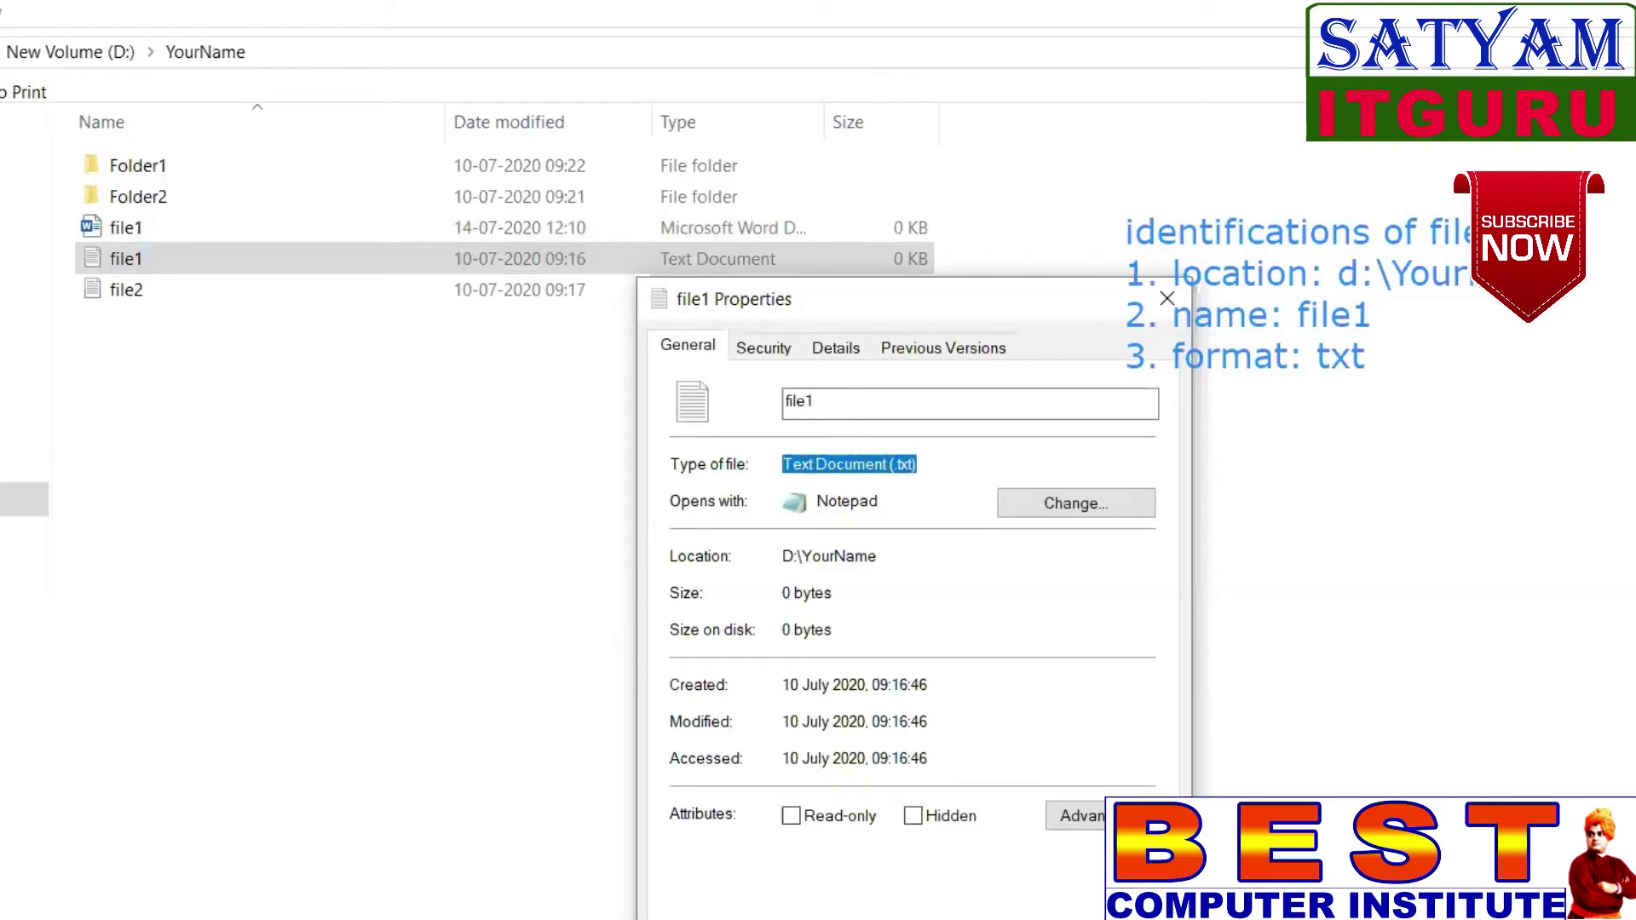
pyautogui.press('Escape')
# Step: Examine the file type in the properties of the file1 Word document
pyautogui.click(133, 238)
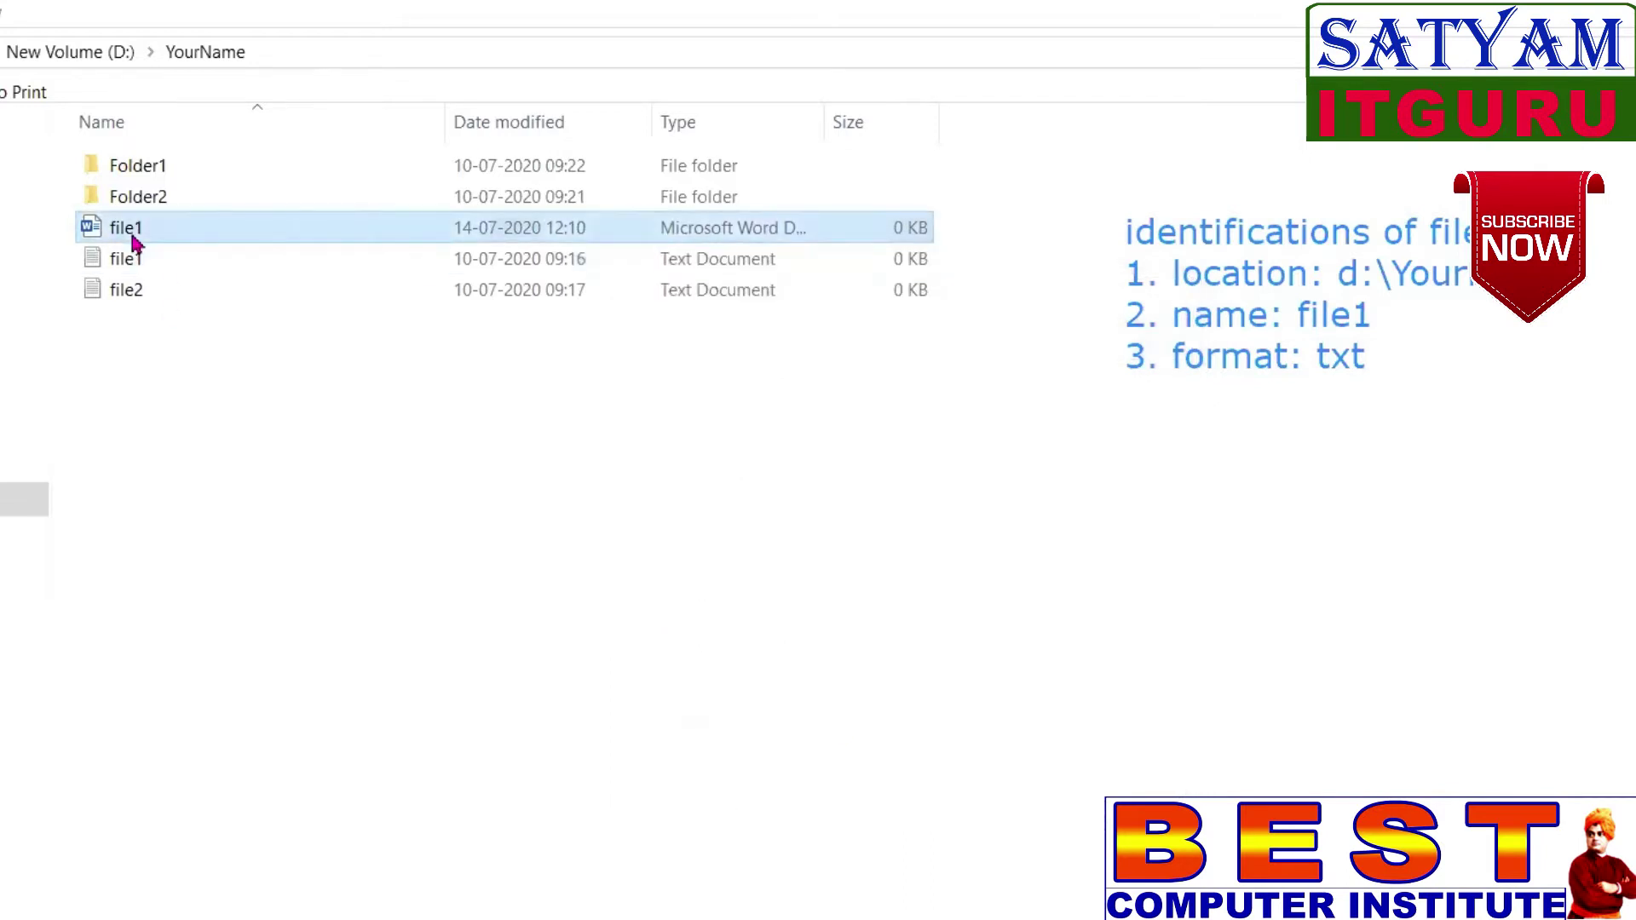
pyautogui.rightClick(133, 241)
pyautogui.press('r')
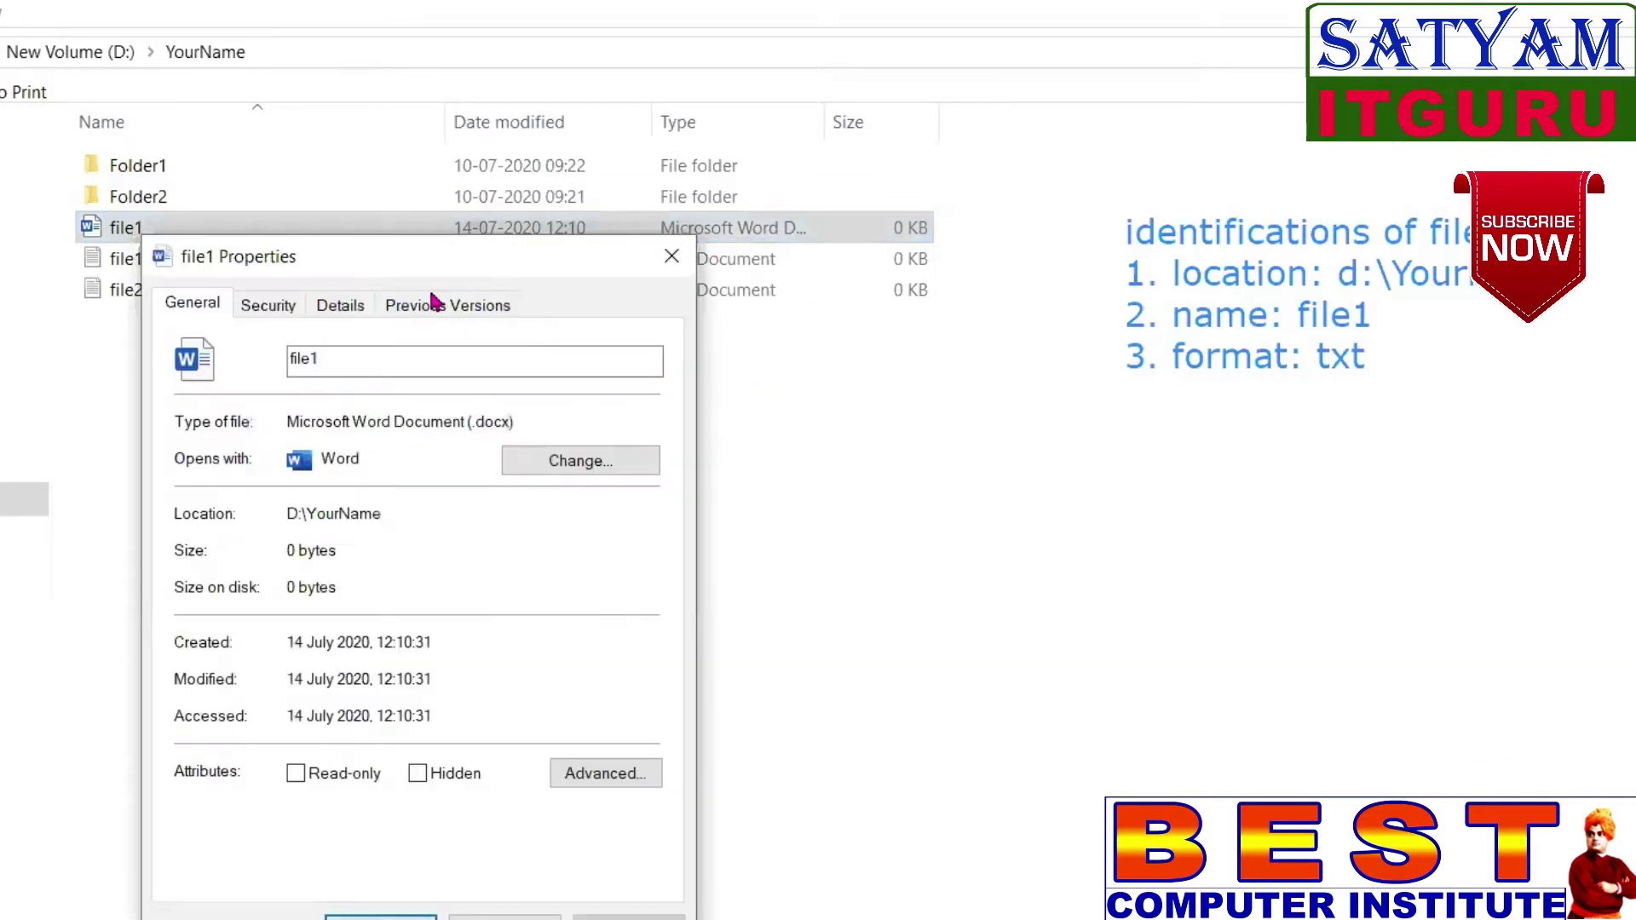
pyautogui.moveTo(394, 267); pyautogui.dragTo(719, 468)
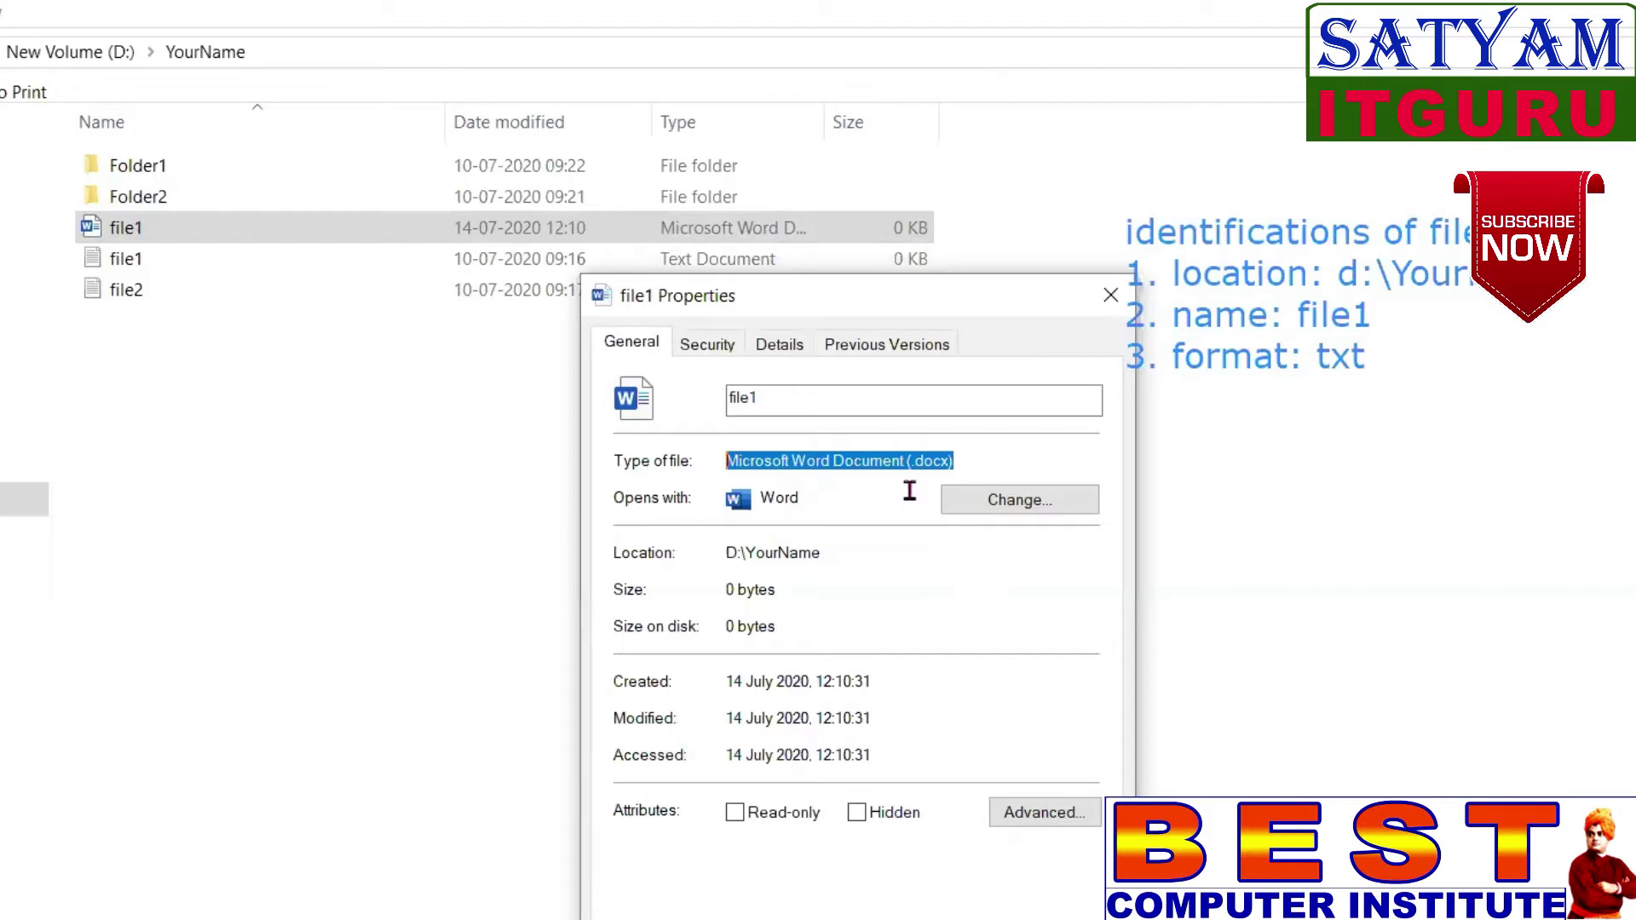
pyautogui.click(923, 900)
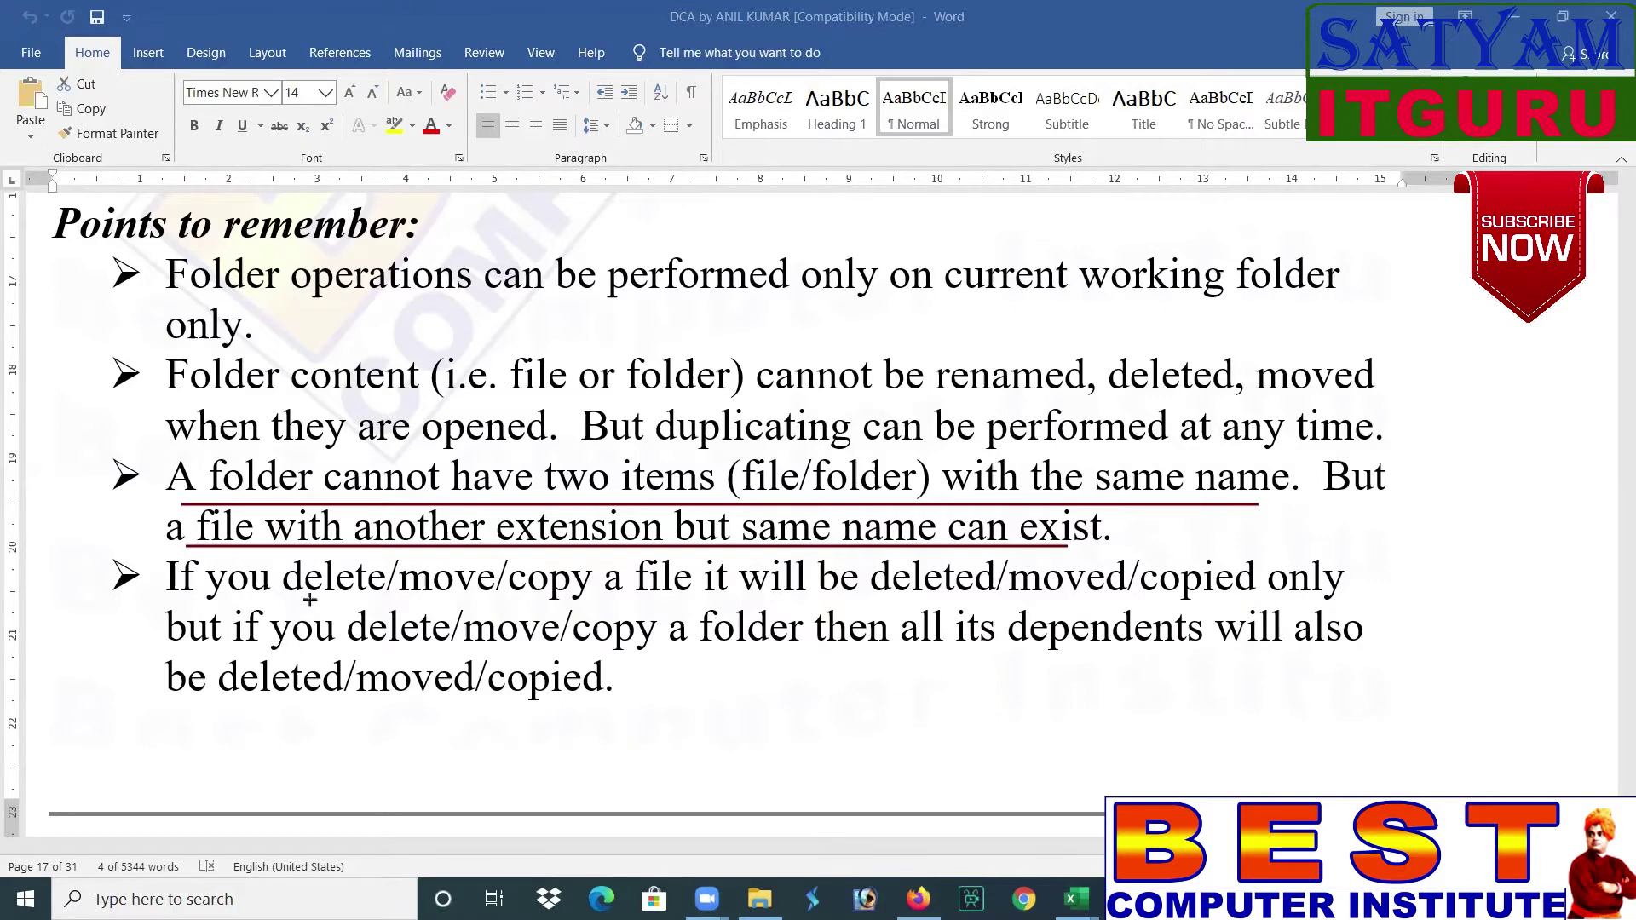
# Step: On the Word notes page, draw underlines beneath the last bullet's file rule, "delete/move/copy a folder" and "all its dependents"
pyautogui.moveTo(305, 602); pyautogui.dragTo(1291, 573)
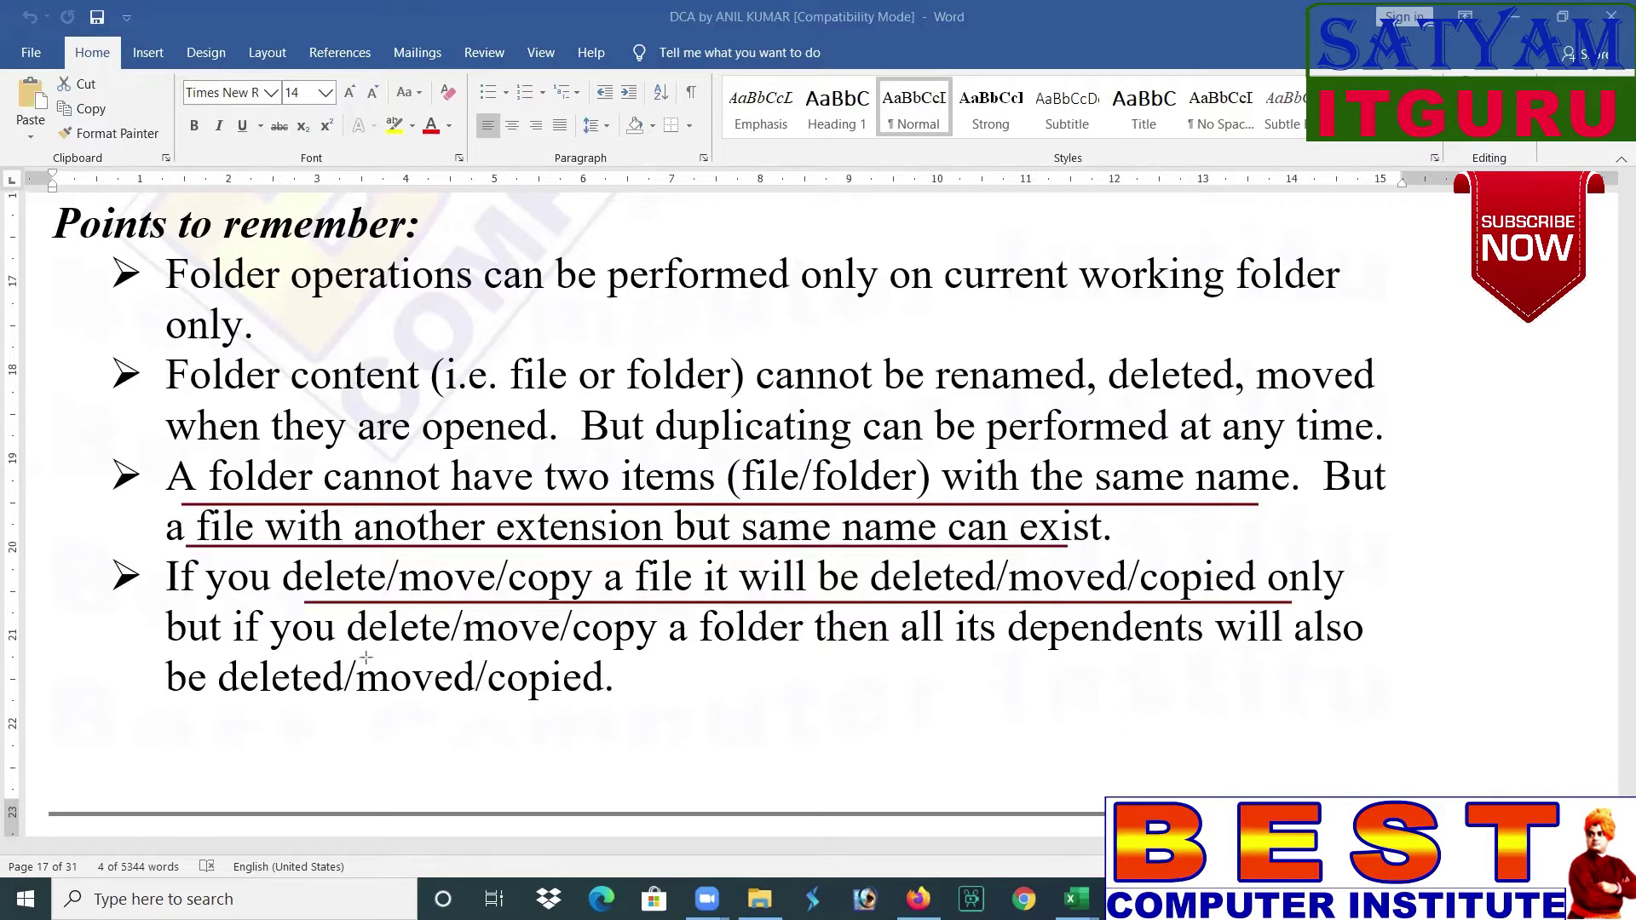
pyautogui.moveTo(352, 654); pyautogui.dragTo(792, 653)
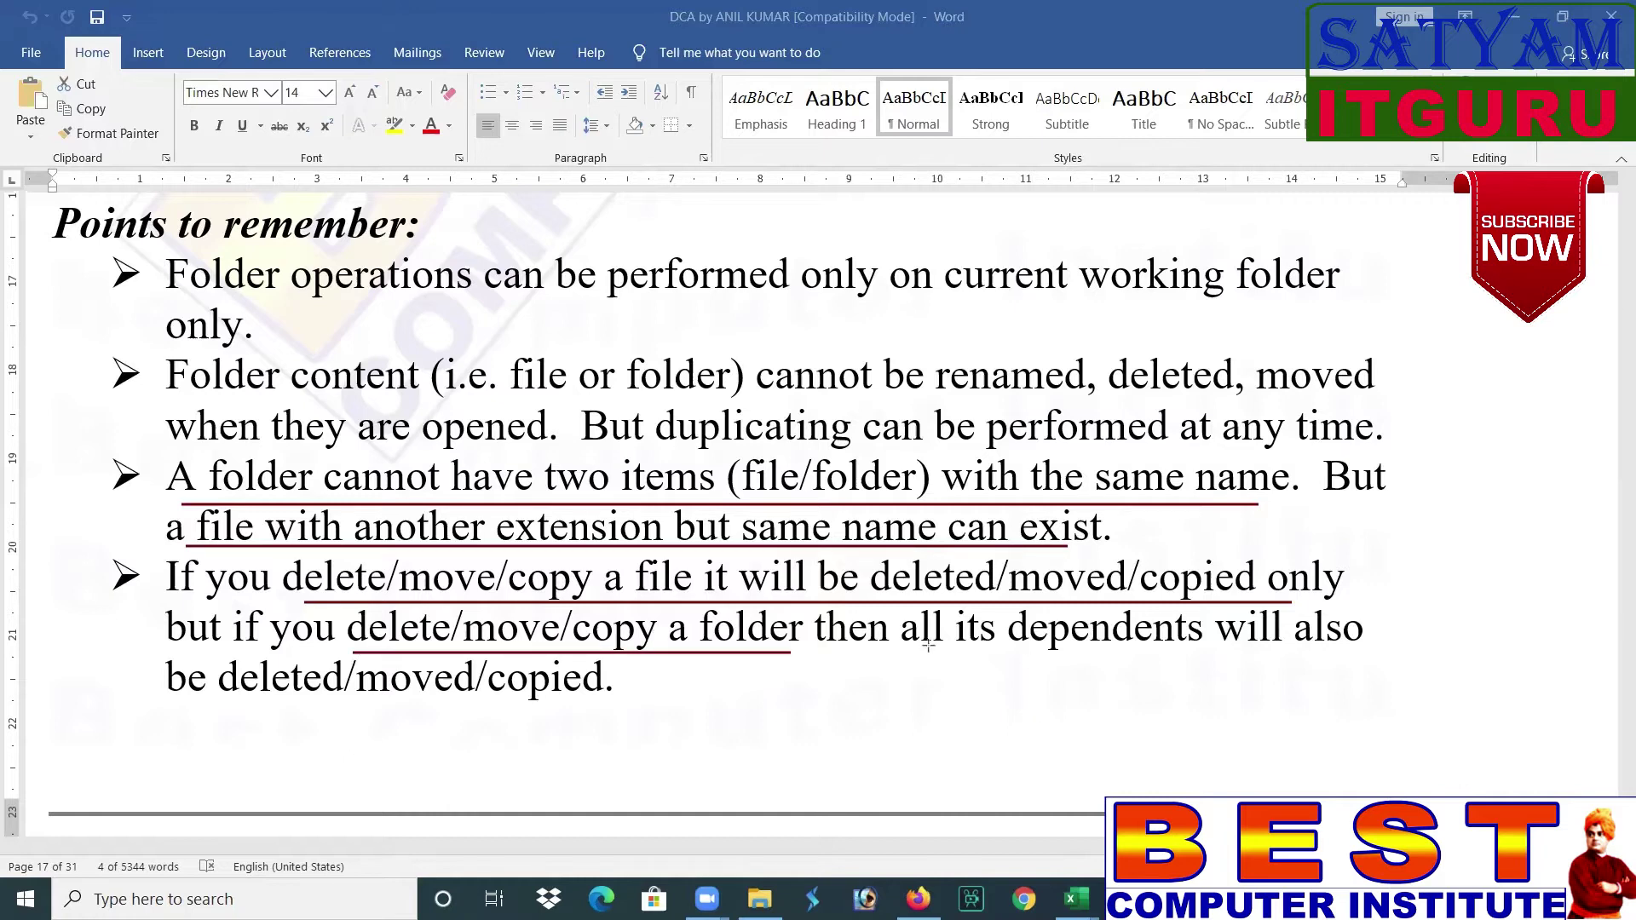
pyautogui.moveTo(928, 647); pyautogui.dragTo(1206, 647)
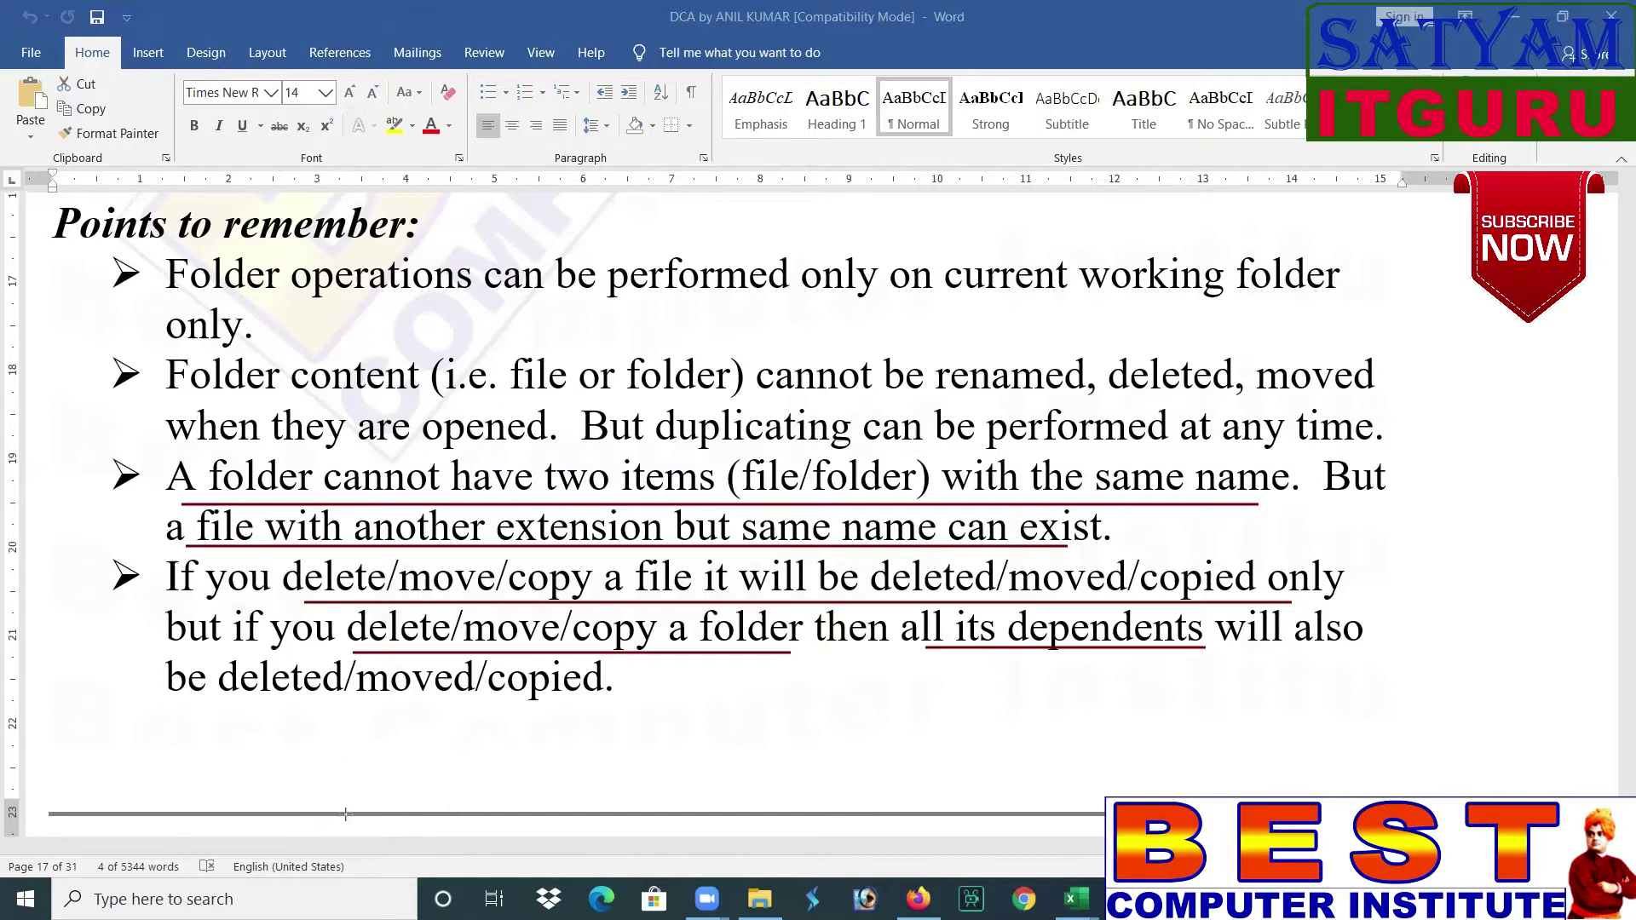